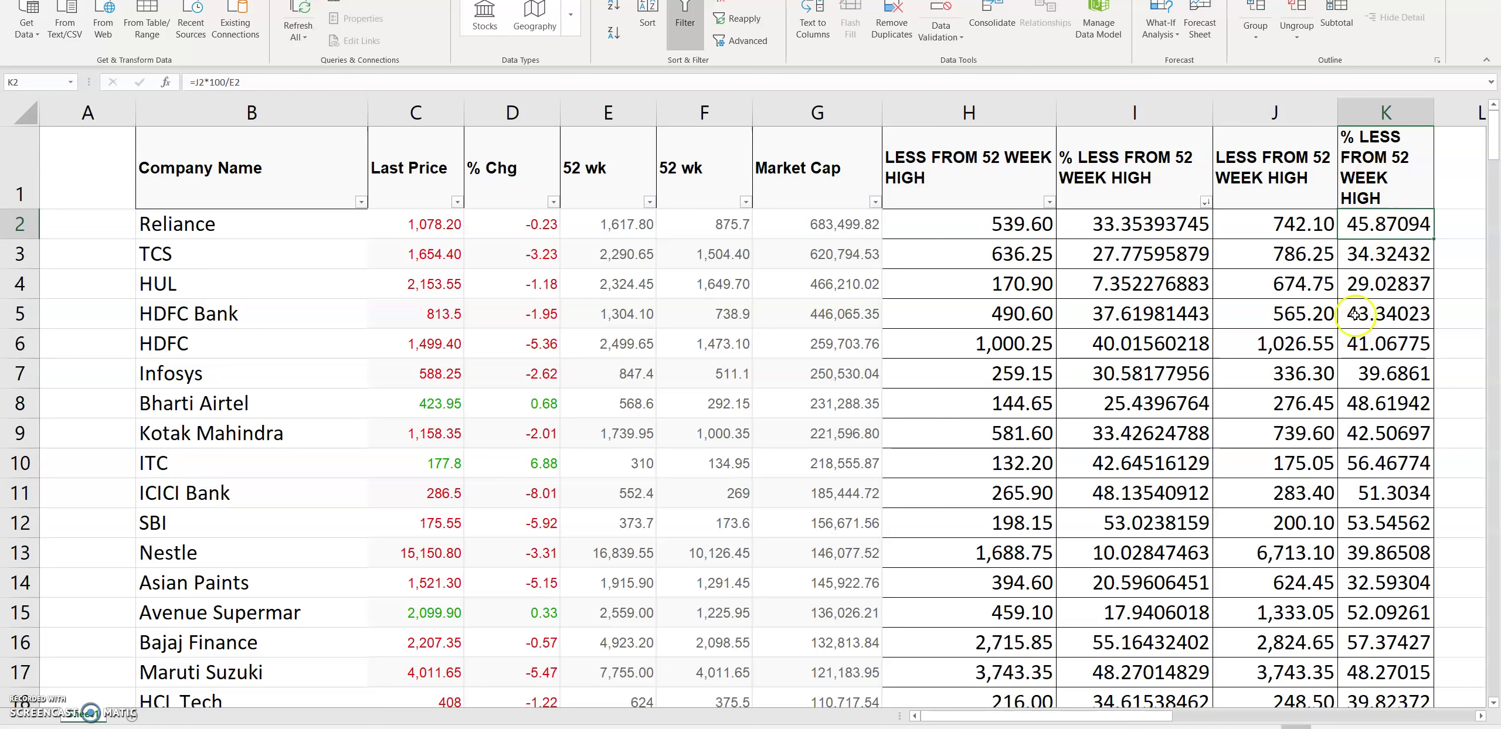
Compare the two "% LESS FROM 52 WEEK HIGH" columns for Reliance, TCS and HDFC Bank, including Reliance's 52-week low
{"action": "left_click", "coordinate": [1373, 242]}
{"action": "left_click", "coordinate": [1373, 225]}
{"action": "left_click", "coordinate": [1148, 242]}
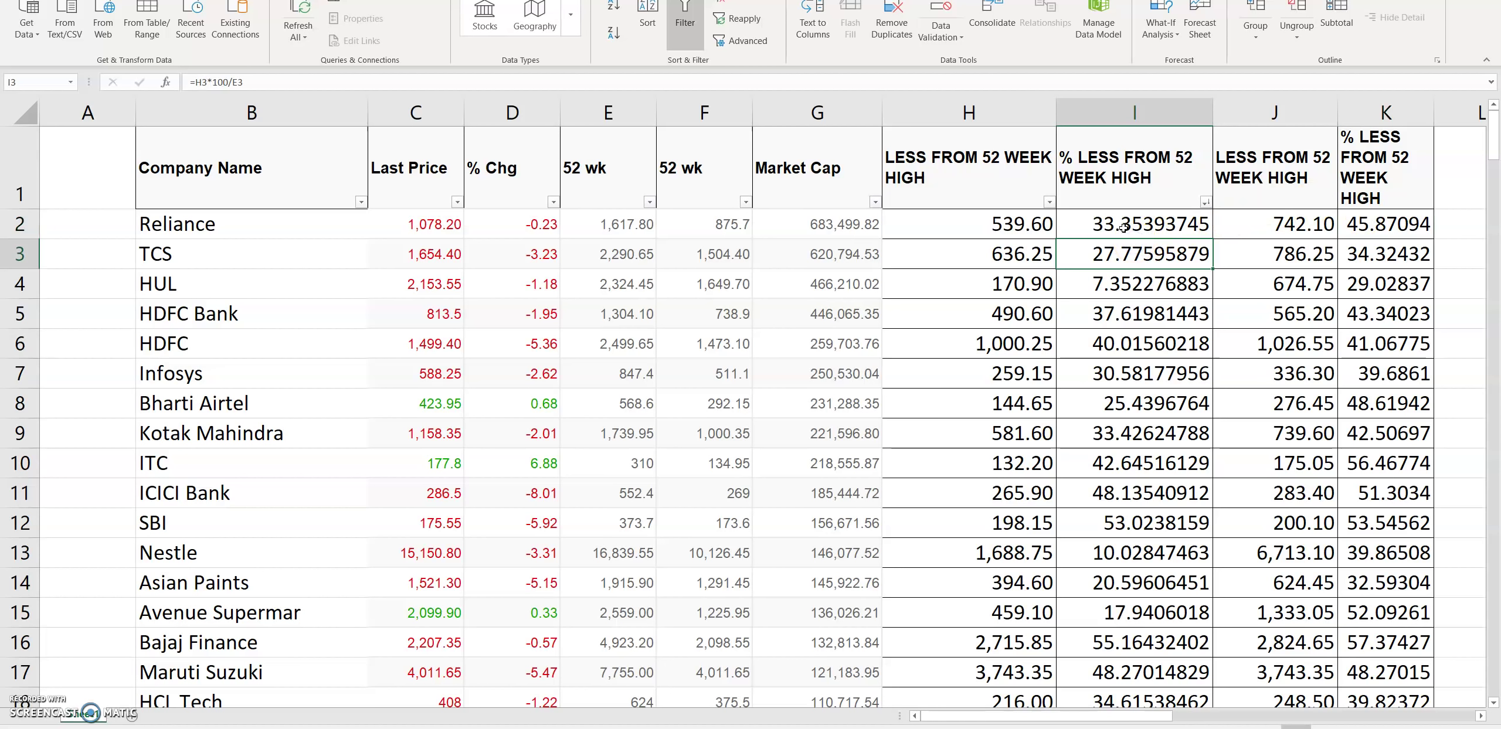
{"action": "left_click", "coordinate": [1122, 227]}
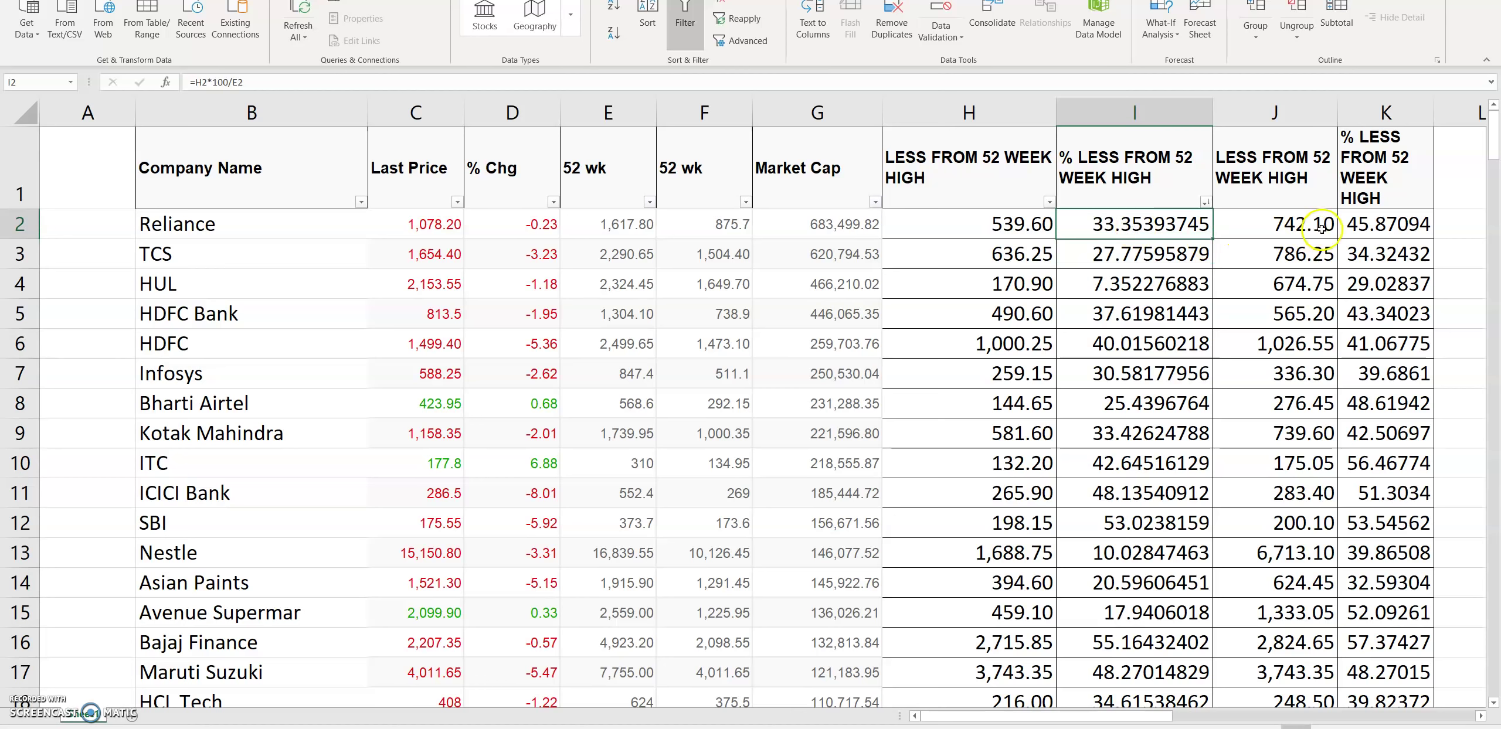
{"action": "left_click", "coordinate": [1399, 224]}
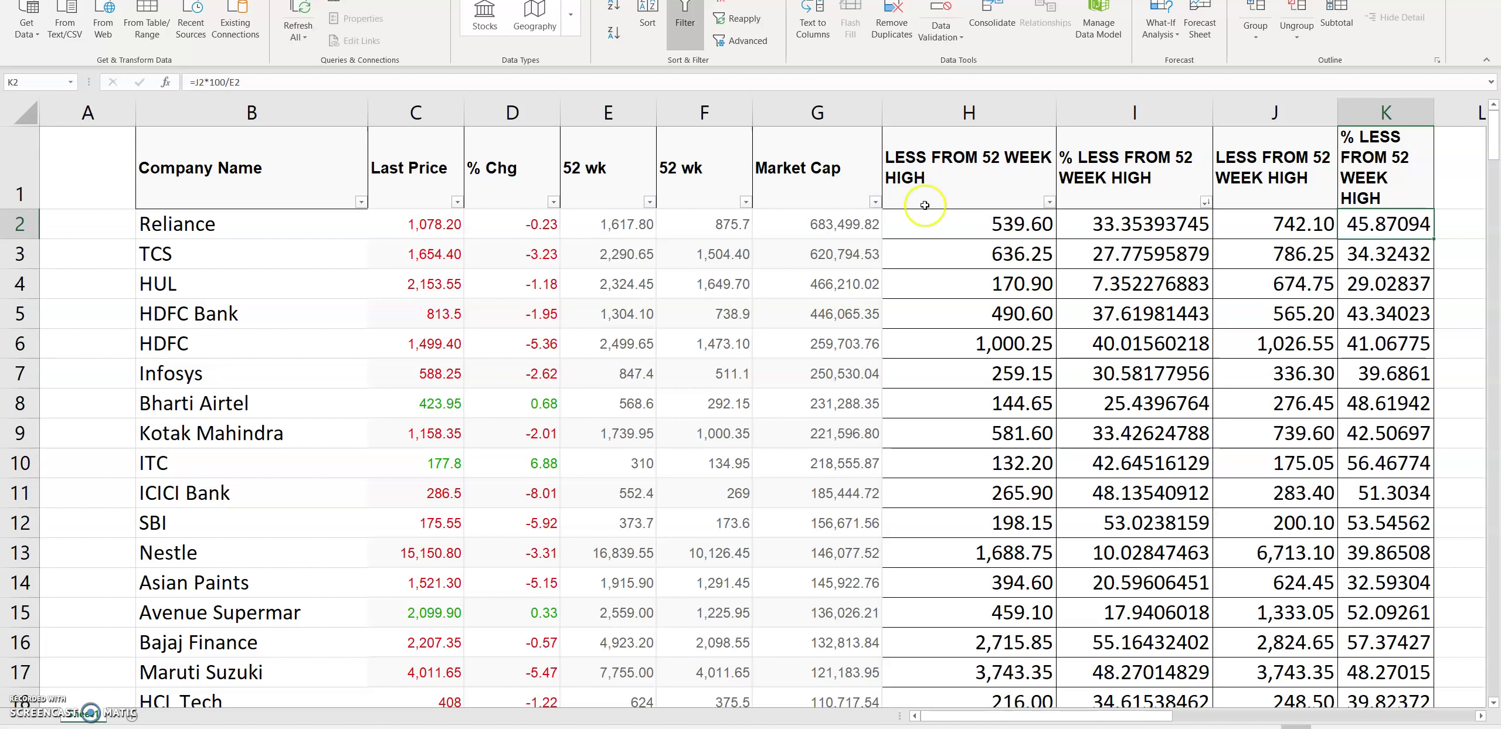
{"action": "left_click", "coordinate": [718, 226]}
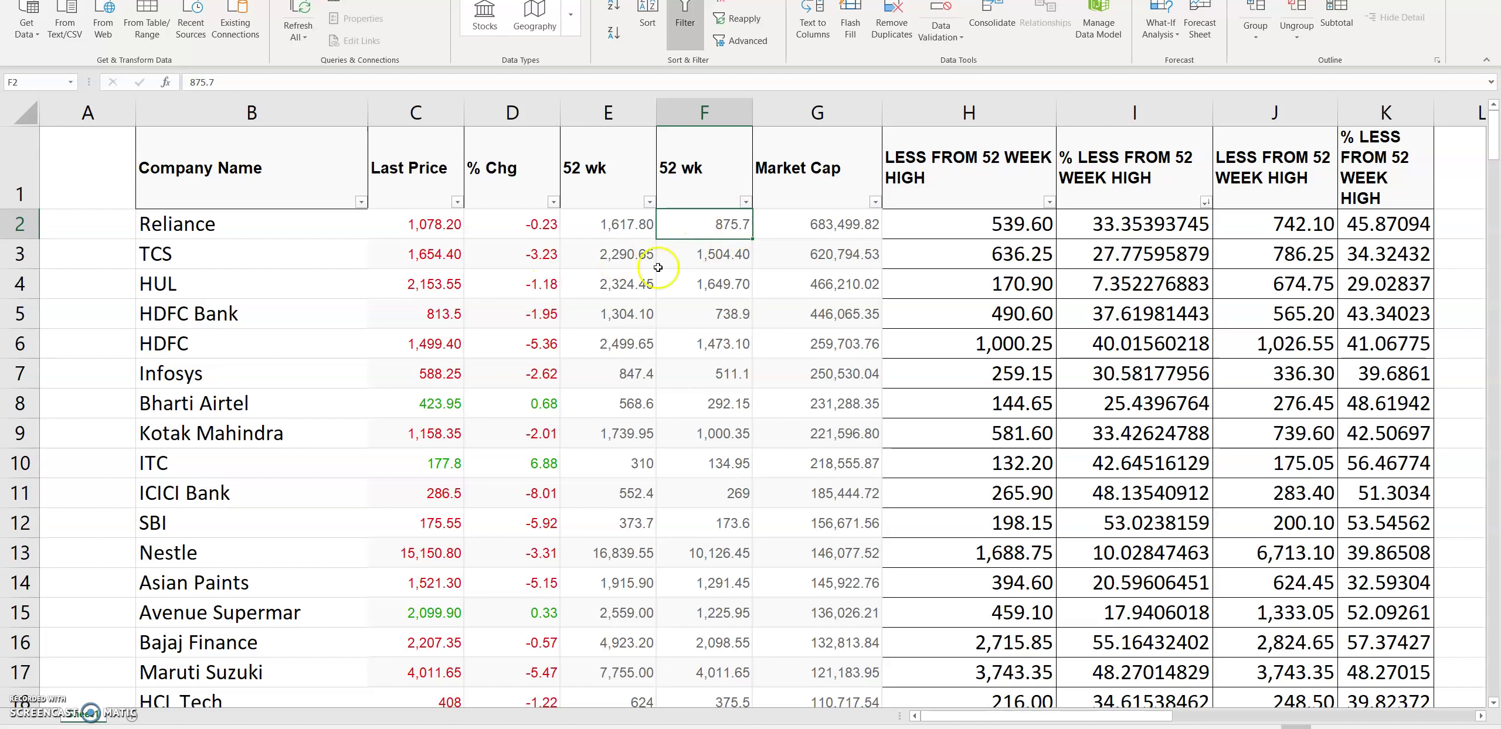
{"action": "left_click", "coordinate": [1405, 254]}
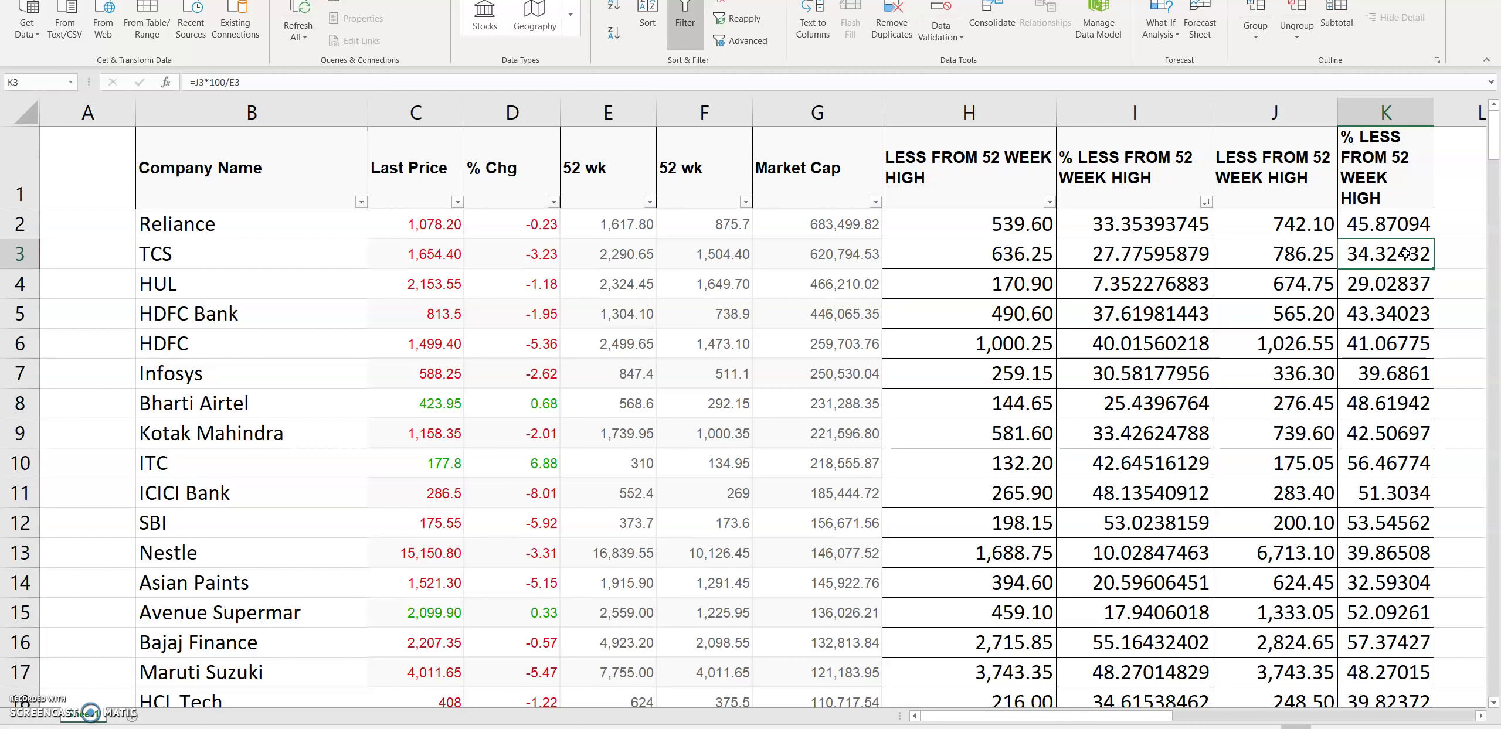
{"action": "left_click", "coordinate": [1129, 254]}
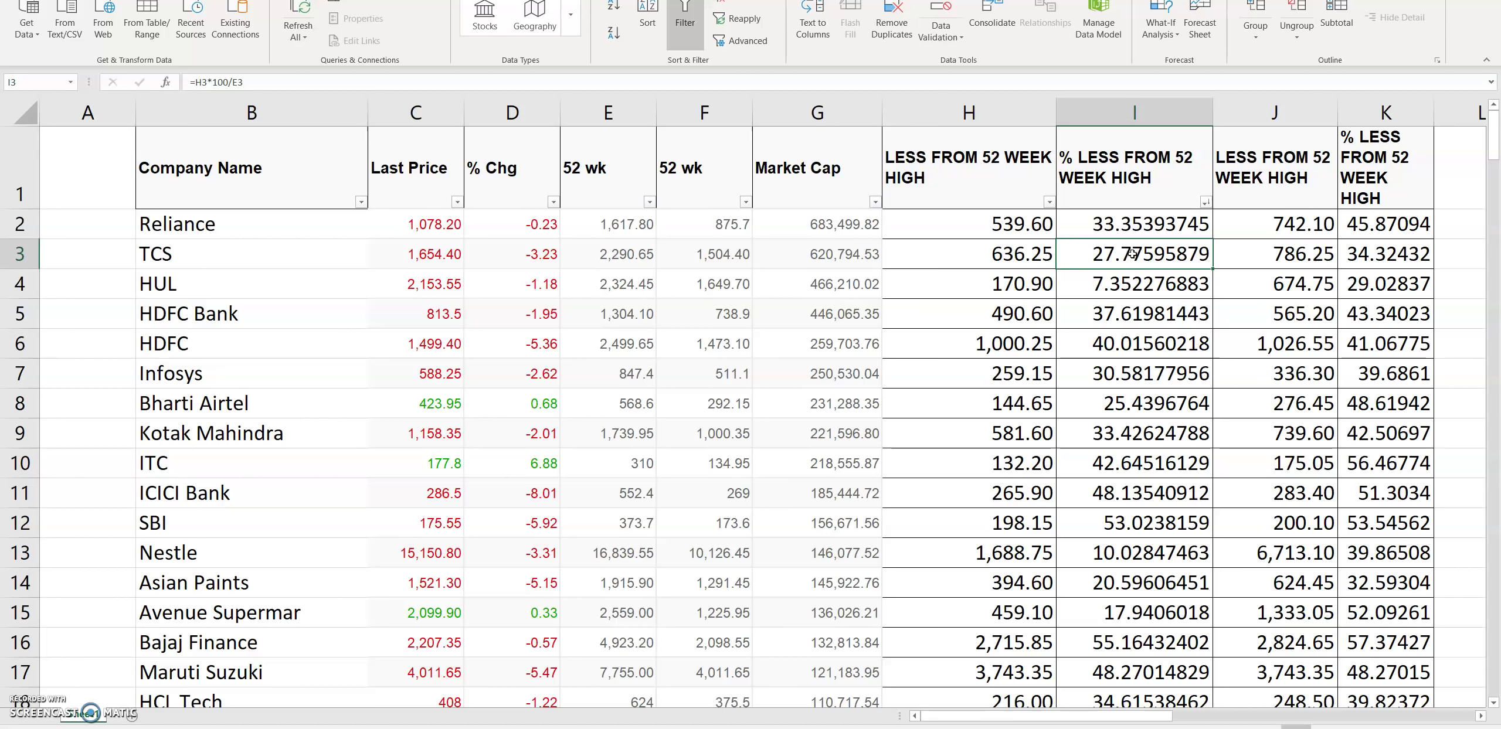
{"action": "left_click", "coordinate": [1375, 320]}
{"action": "left_click", "coordinate": [1145, 317]}
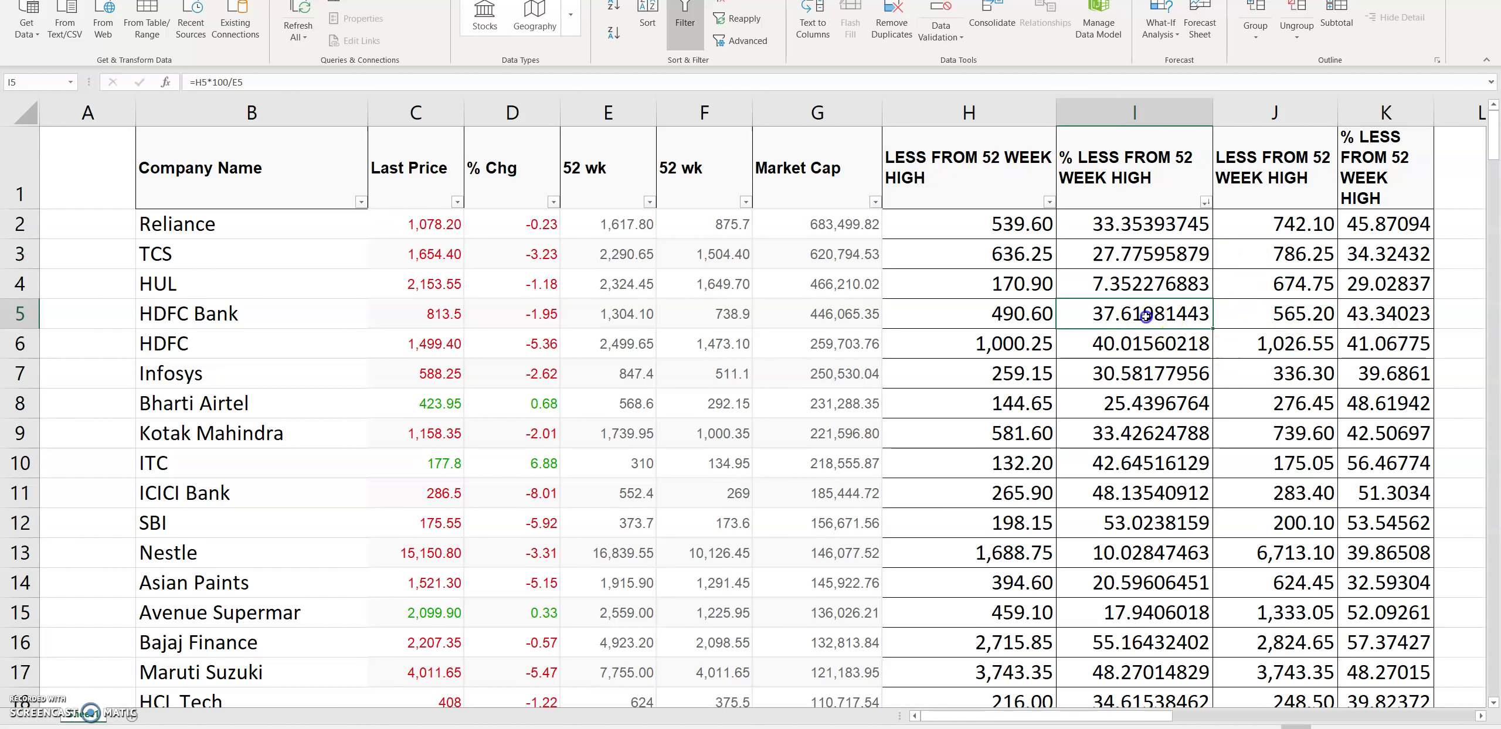
{"action": "left_click", "coordinate": [1392, 318]}
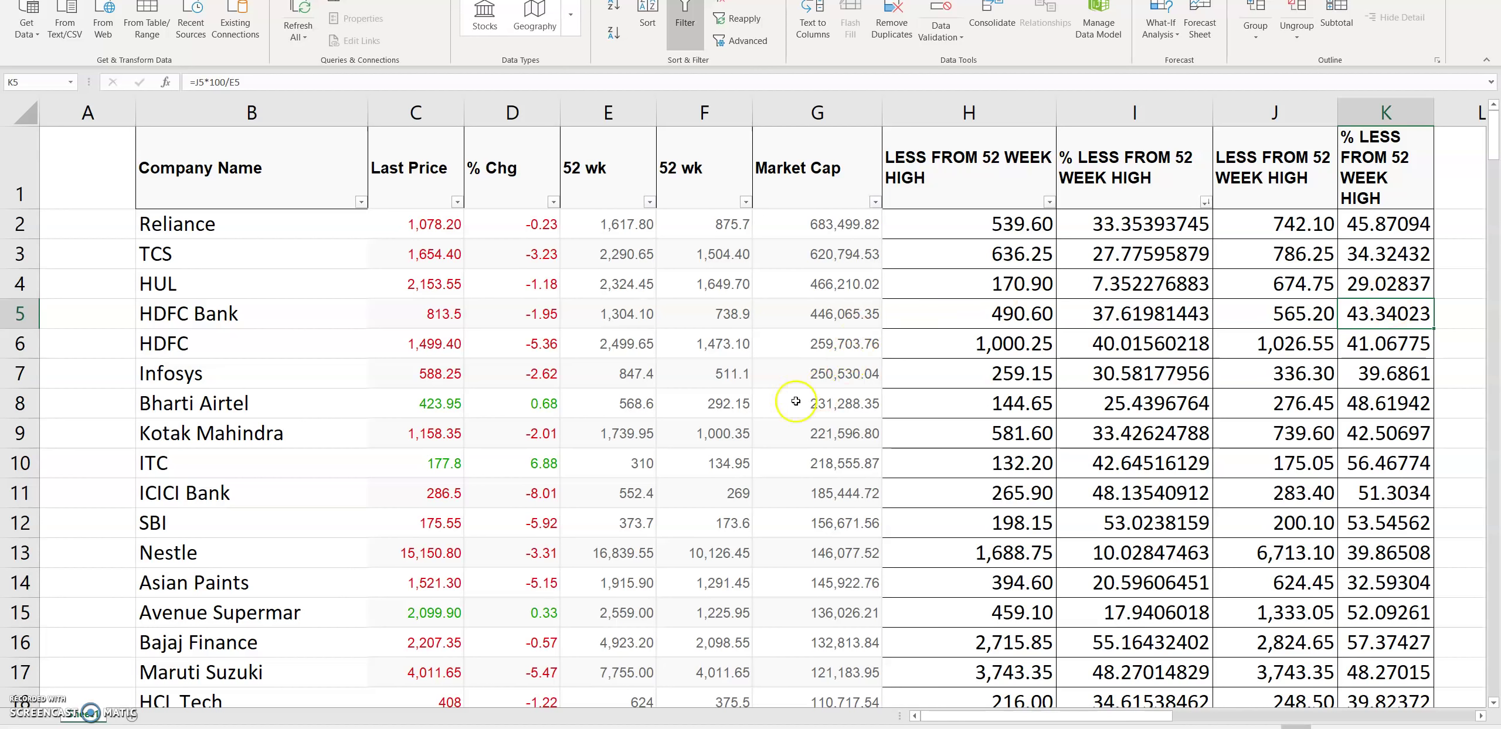
Examine the last prices of HDFC and Infosys and the percentages below the 52-week high for Infosys and ITC
{"action": "left_click", "coordinate": [427, 340]}
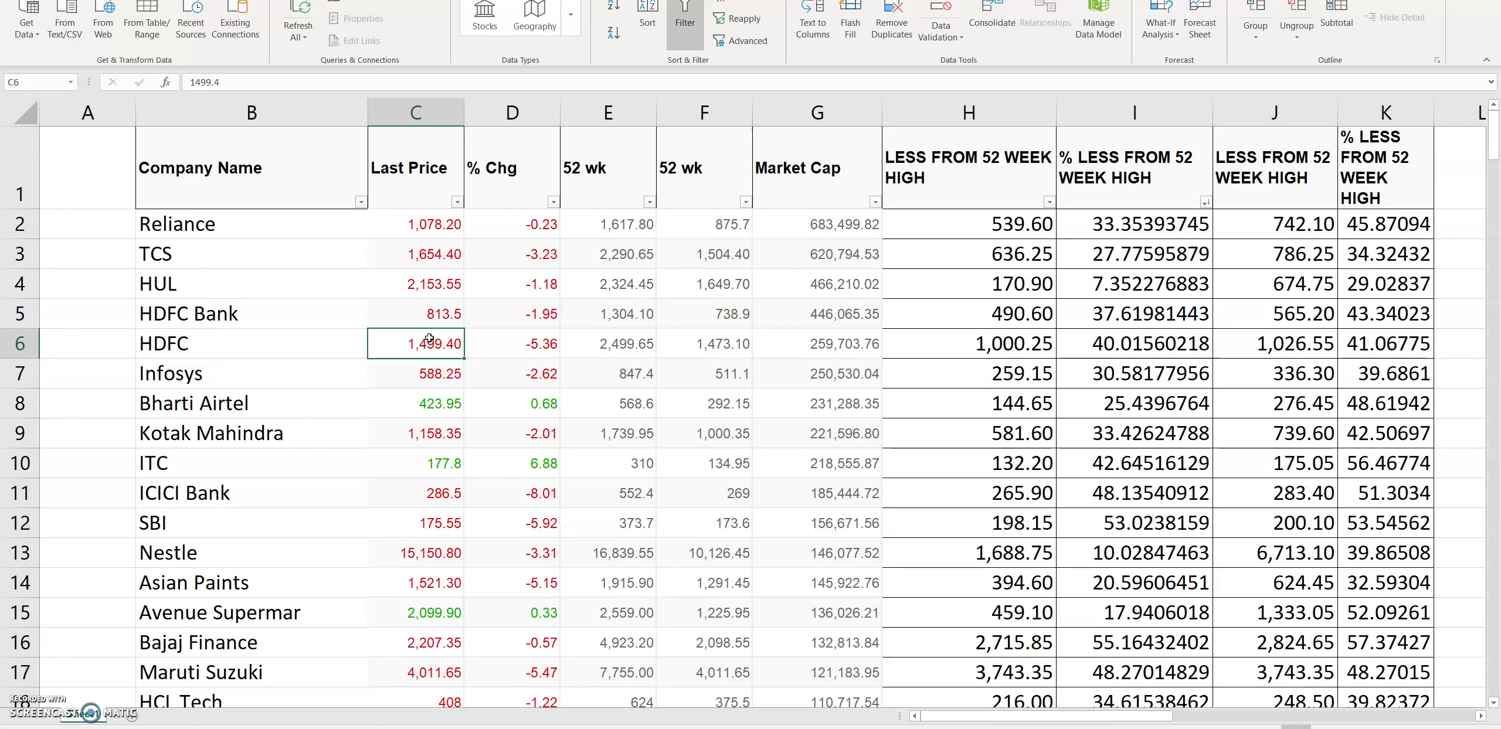
{"action": "left_click", "coordinate": [446, 373]}
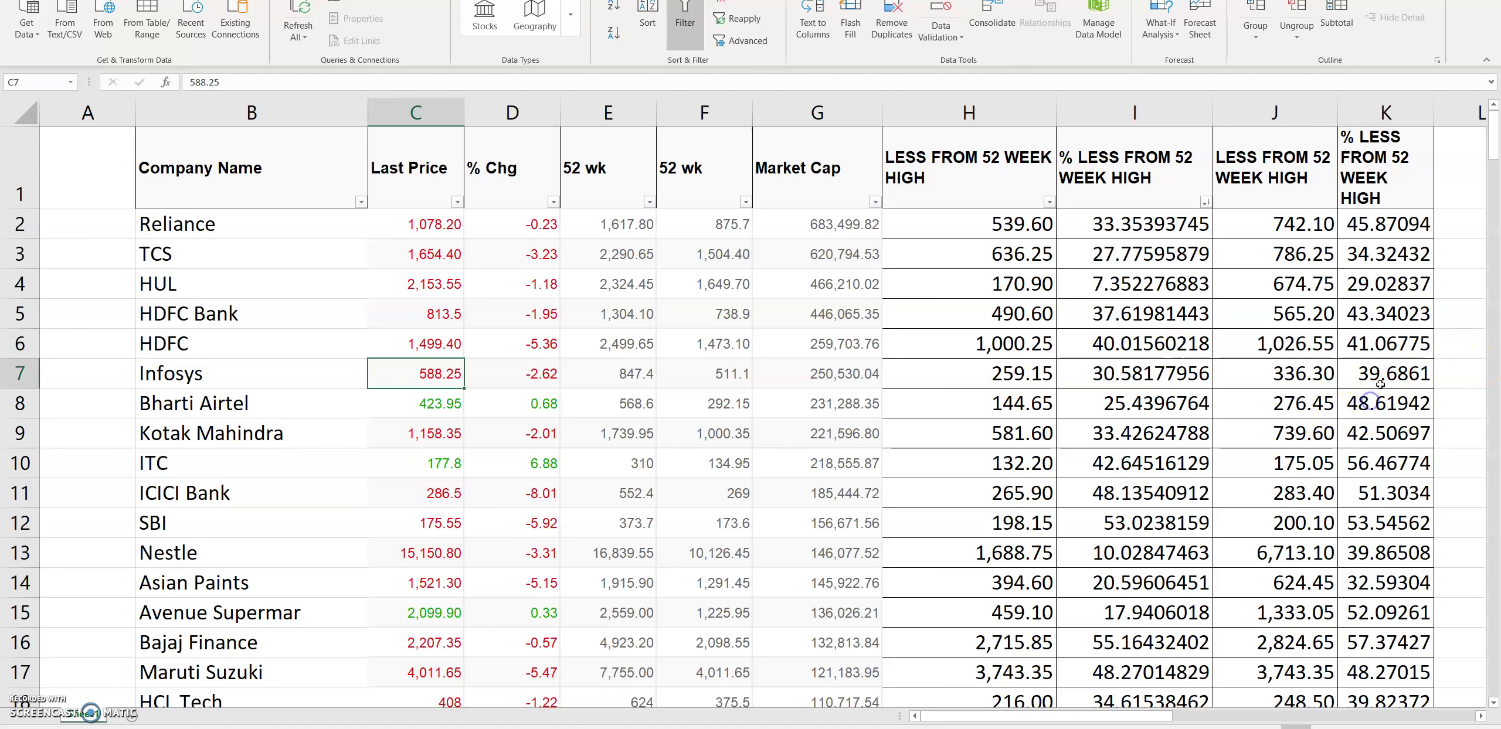
{"action": "left_click", "coordinate": [1382, 378]}
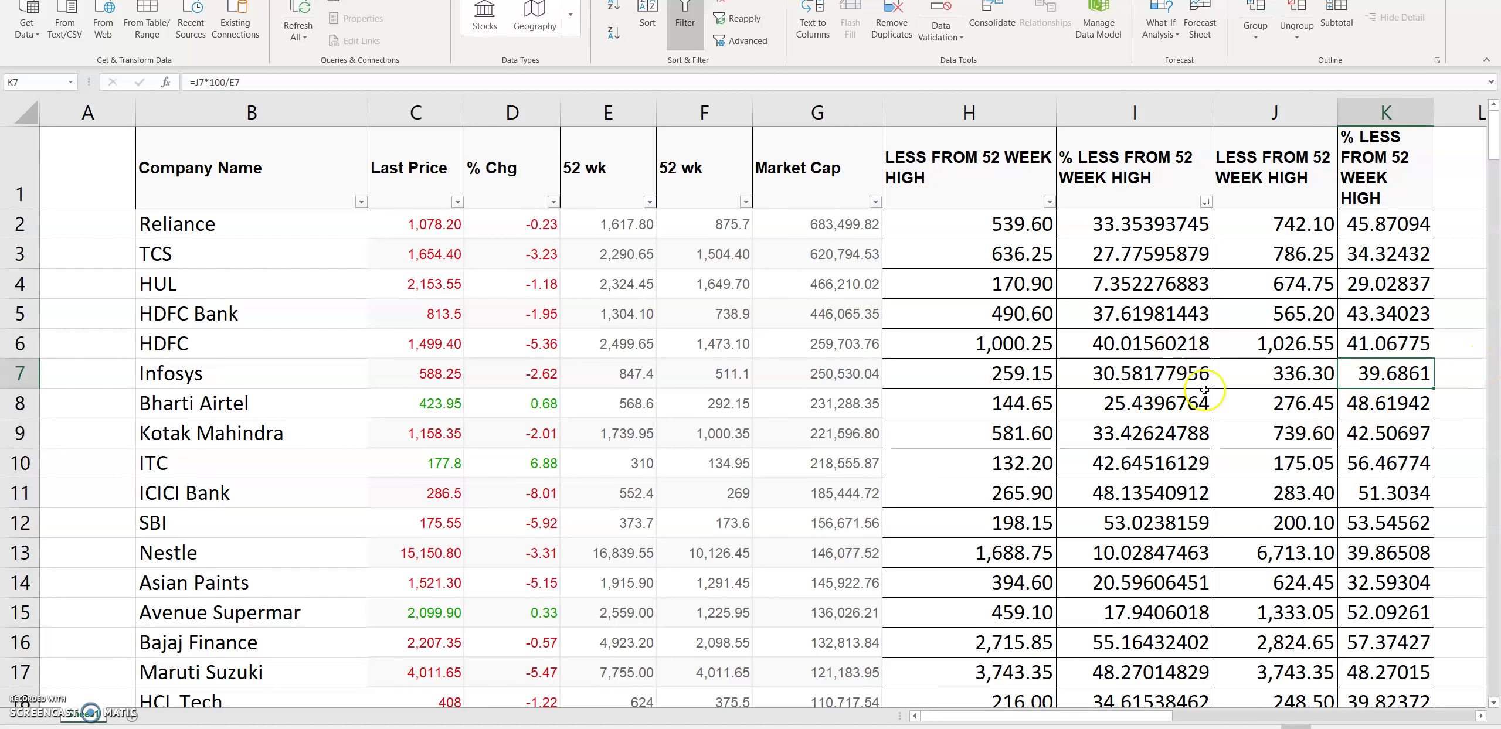
{"action": "left_click", "coordinate": [1185, 383]}
{"action": "left_click", "coordinate": [1372, 383]}
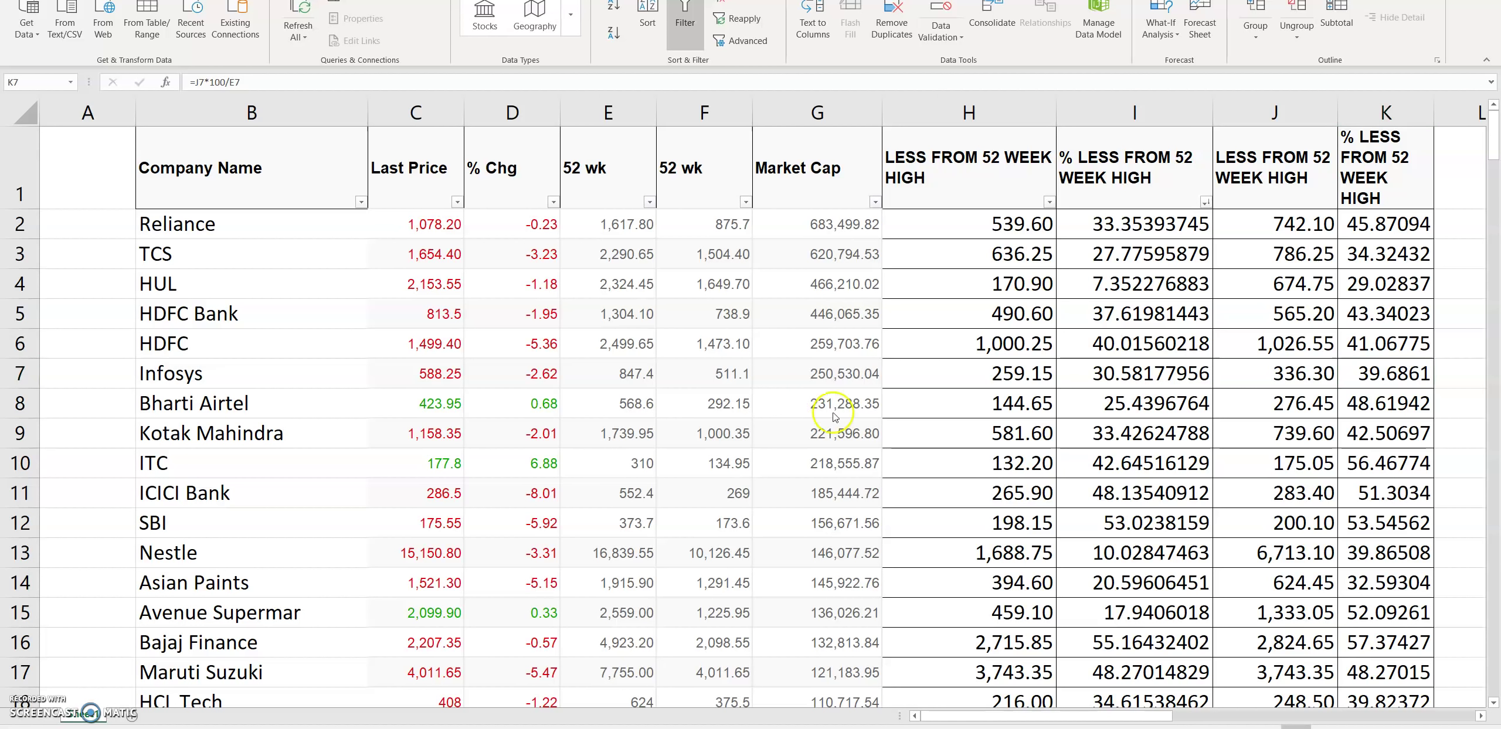
{"action": "left_click", "coordinate": [262, 376]}
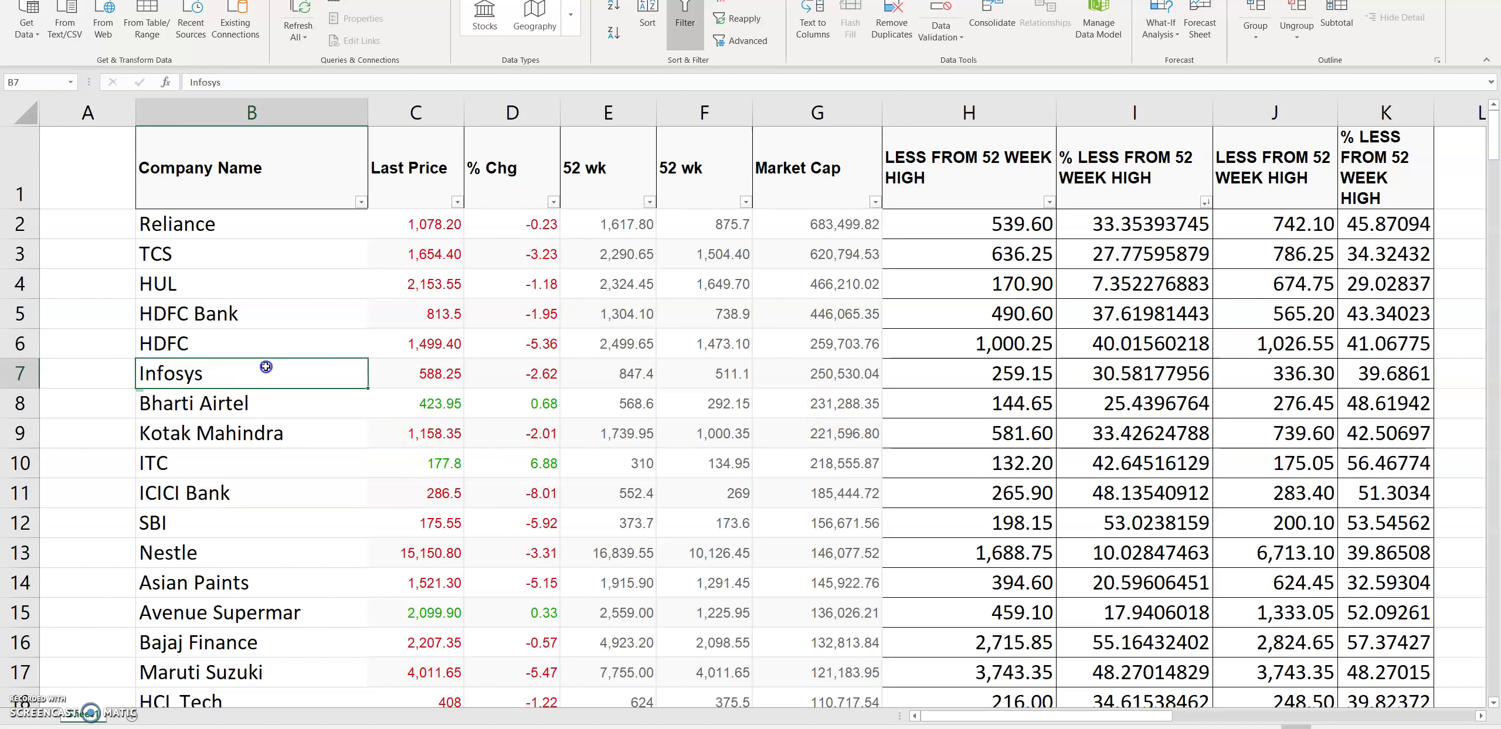
{"action": "left_click", "coordinate": [266, 444]}
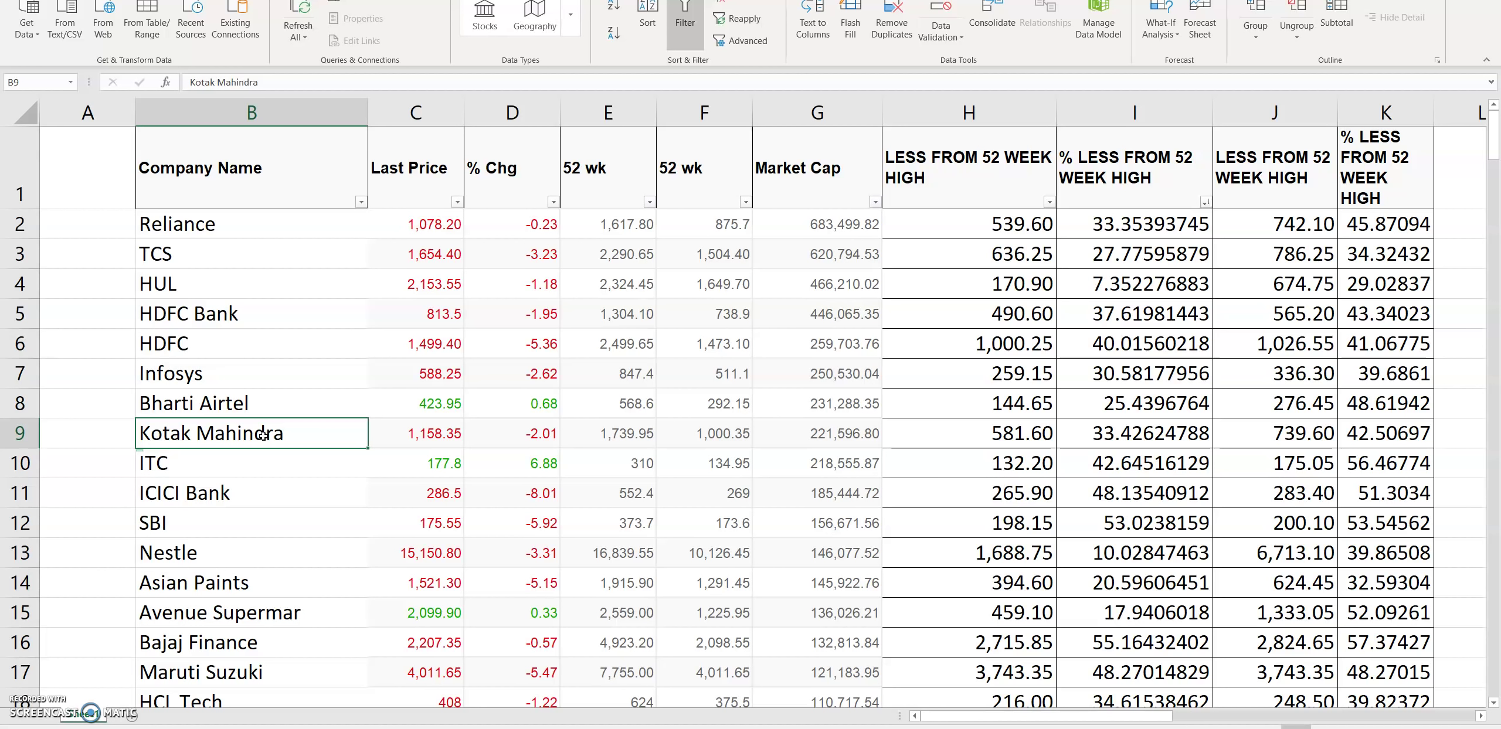
{"action": "left_click", "coordinate": [285, 465]}
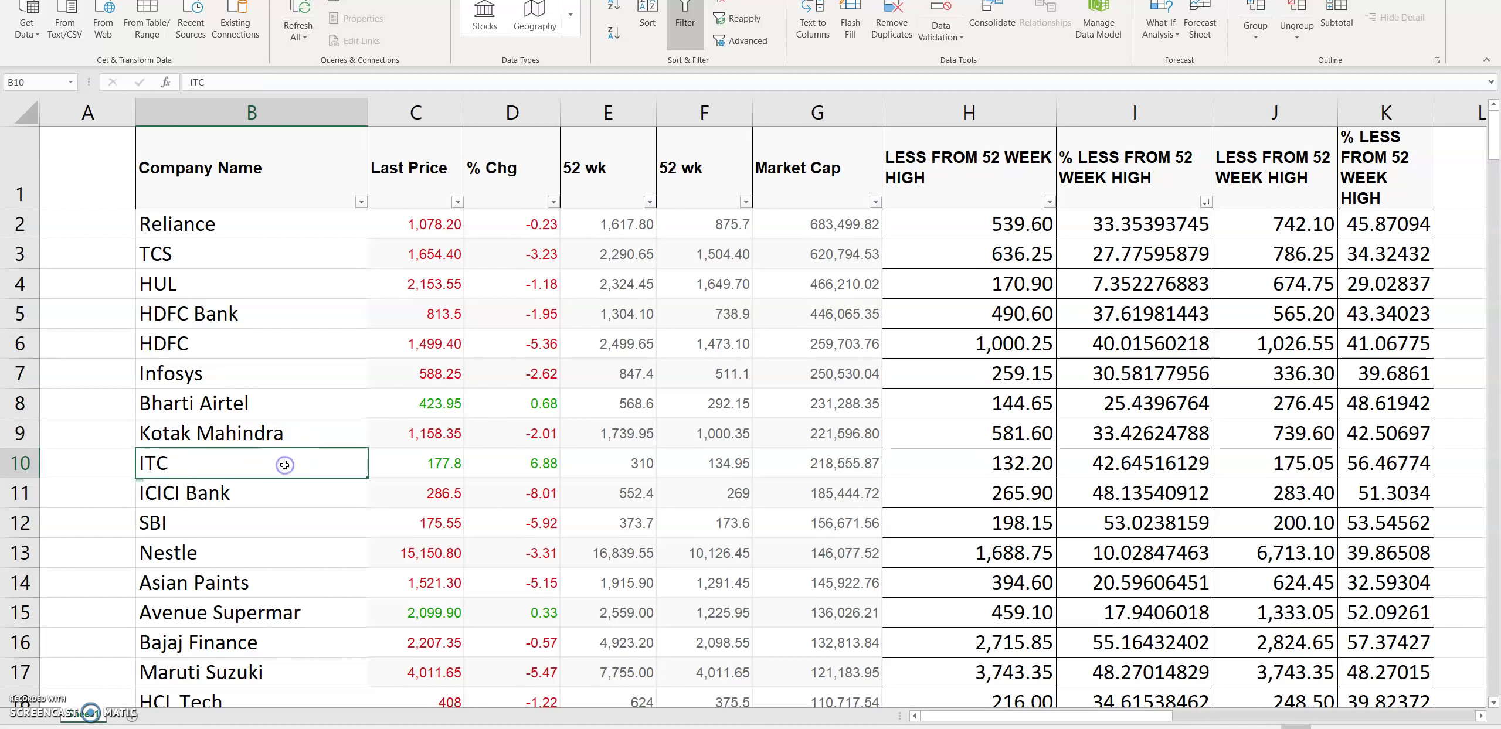
{"action": "left_click", "coordinate": [1407, 469]}
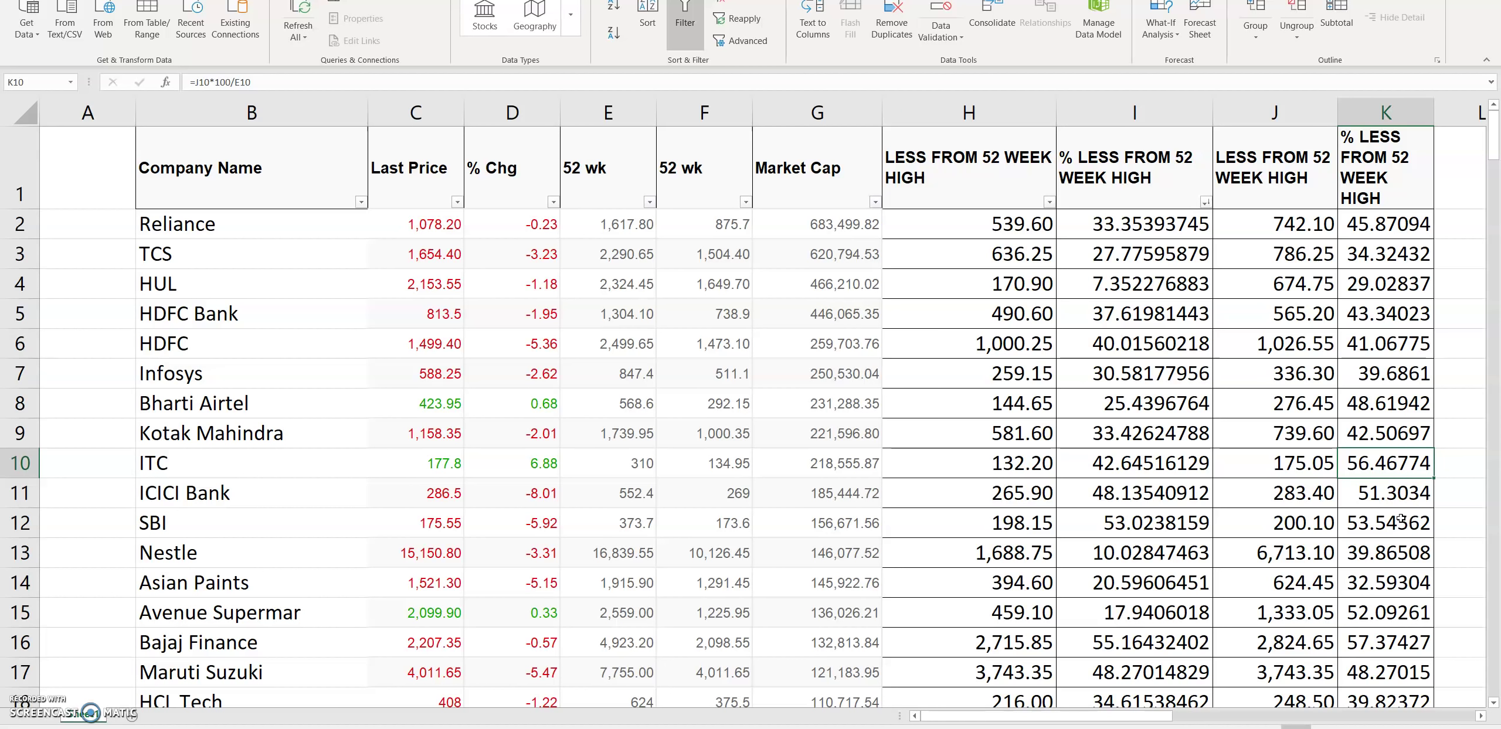
Examine the percentages below the 52-week high in column K for Bajaj Finance and Maruti Suzuki
{"action": "scroll", "coordinate": [1400, 518], "scroll_direction": "down", "scroll_amount": 1}
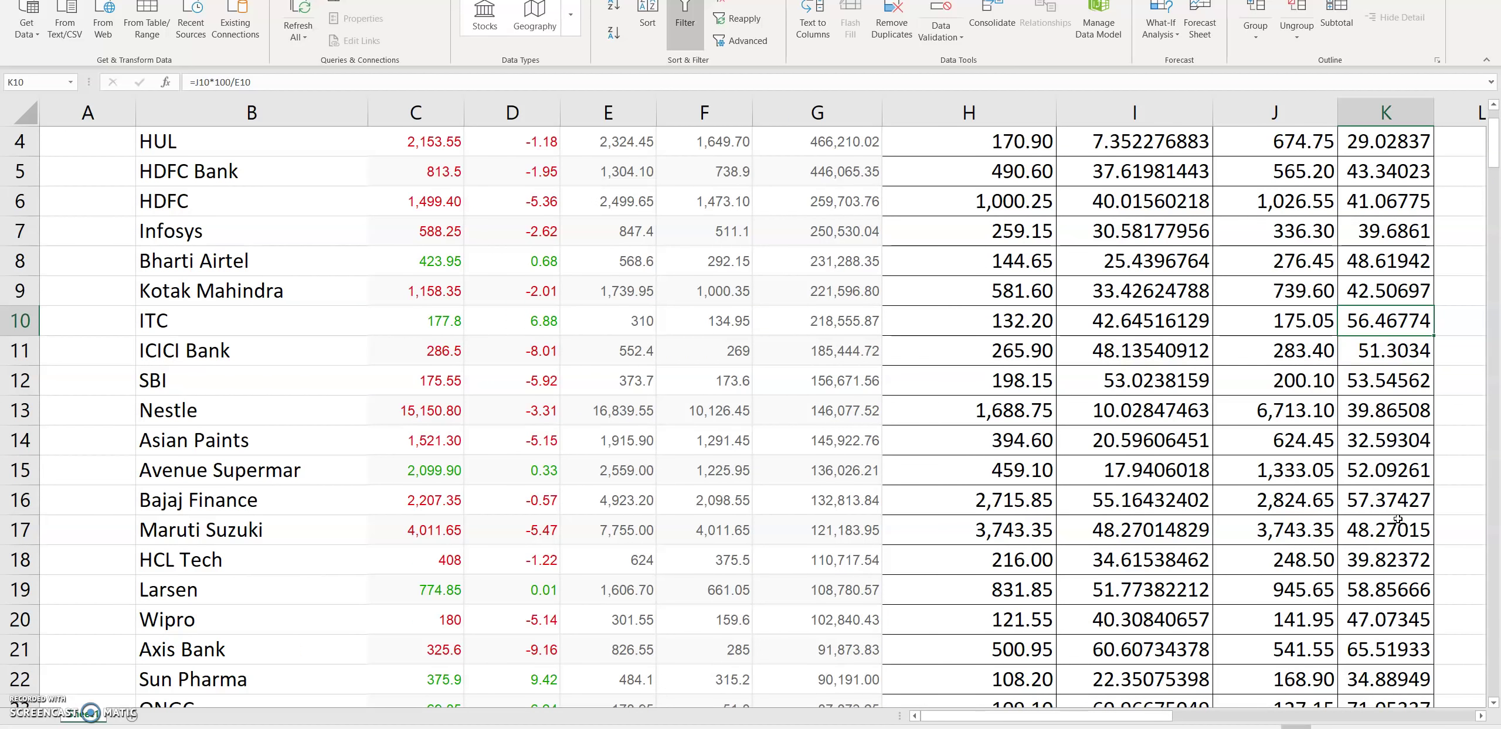
{"action": "left_click", "coordinate": [352, 444]}
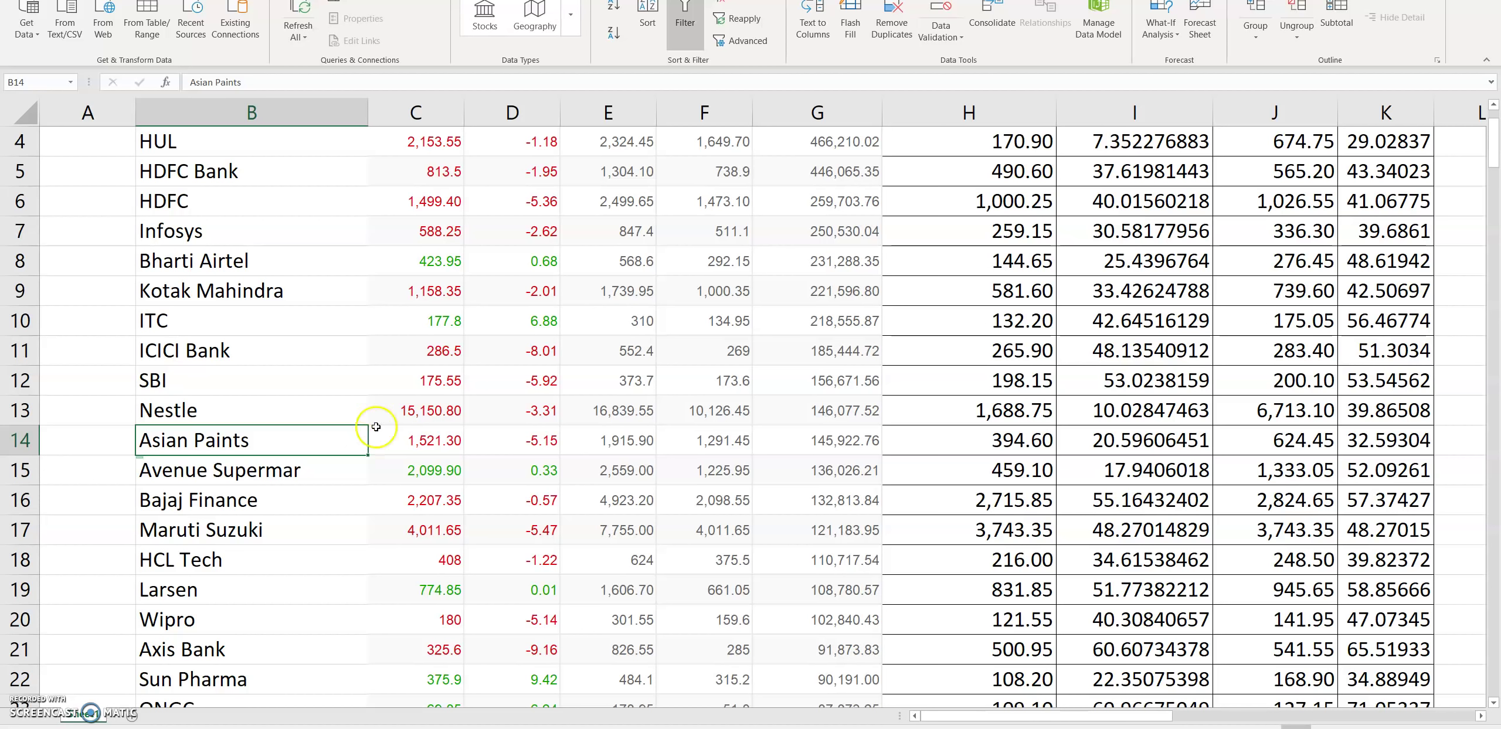
{"action": "key", "text": "Down"}
{"action": "key", "text": "Down"}
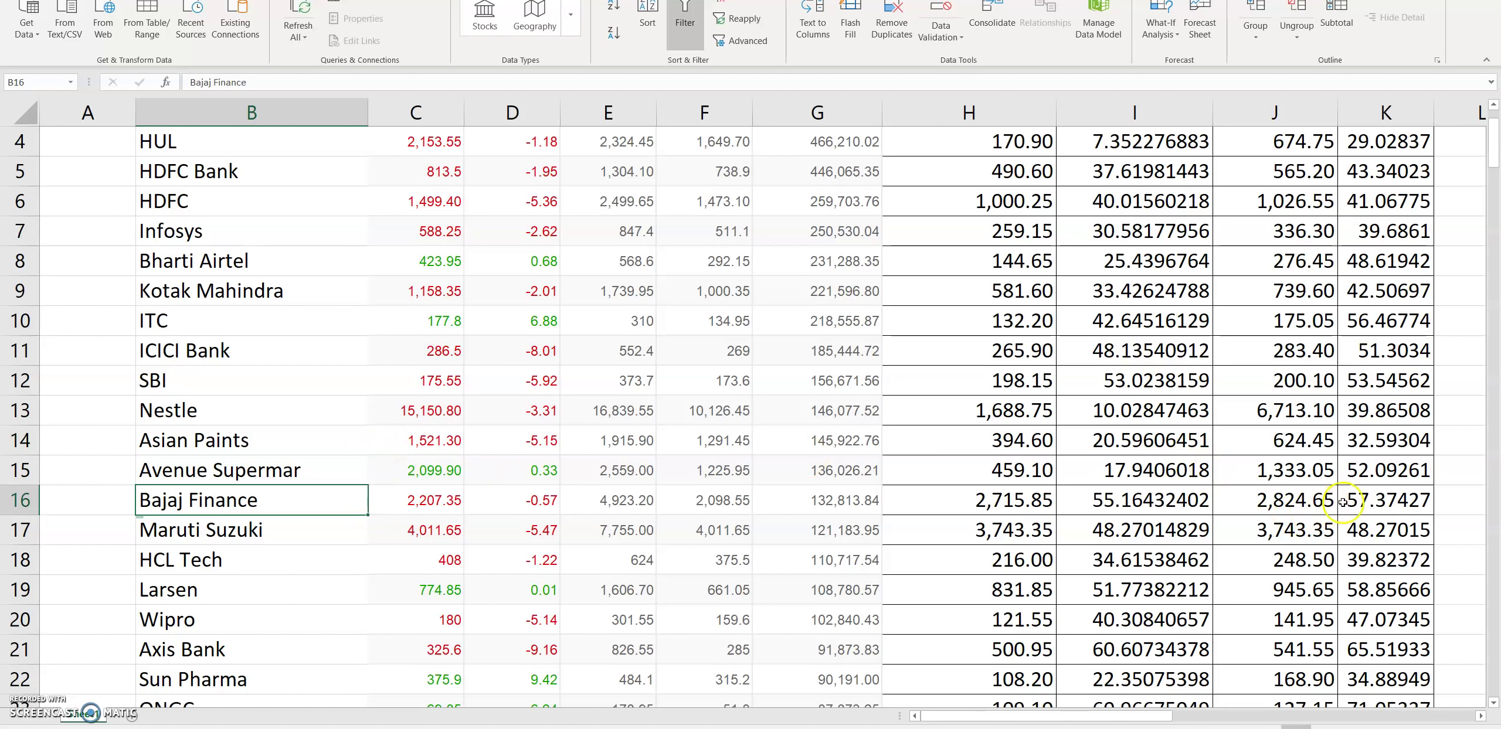
{"action": "left_click", "coordinate": [1362, 499]}
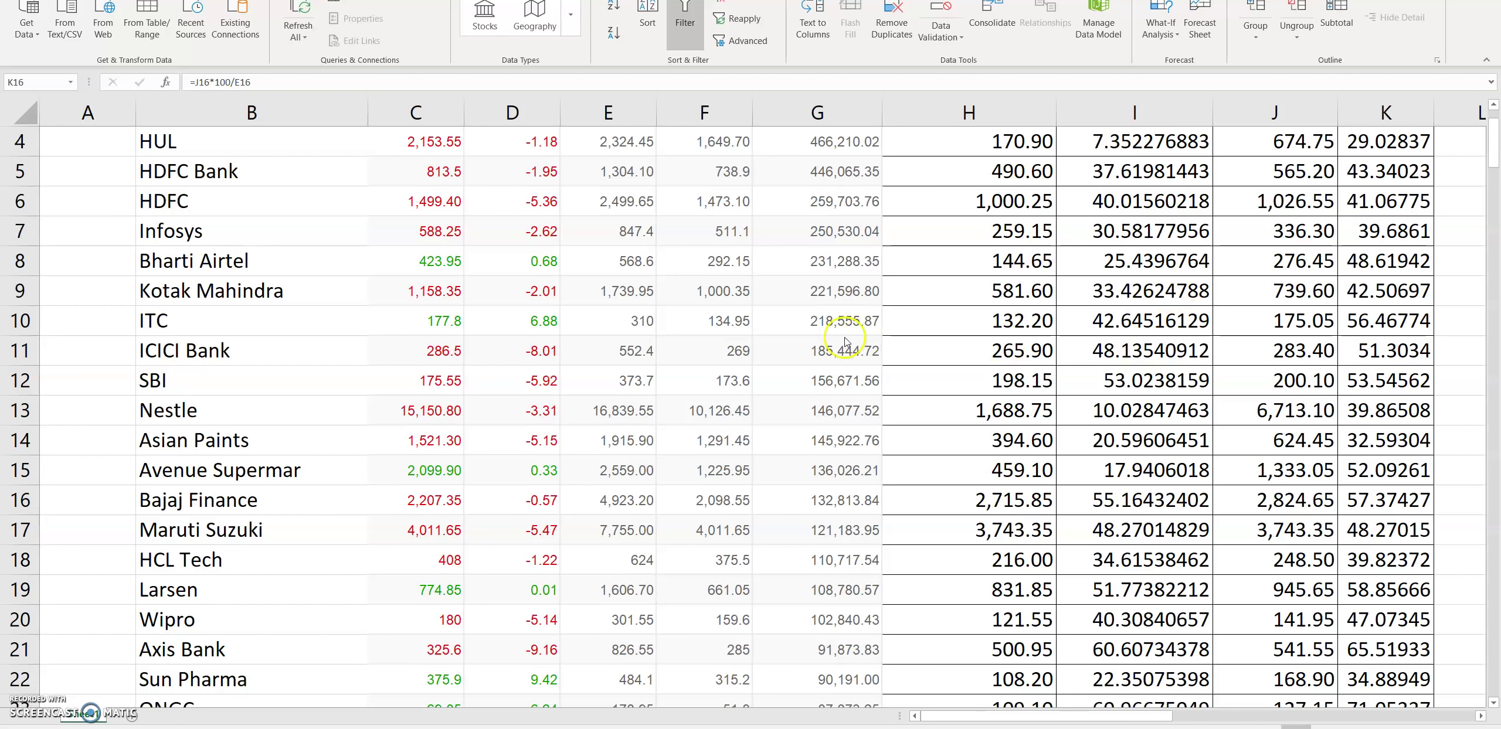
{"action": "scroll", "coordinate": [675, 363], "scroll_direction": "down", "scroll_amount": 1}
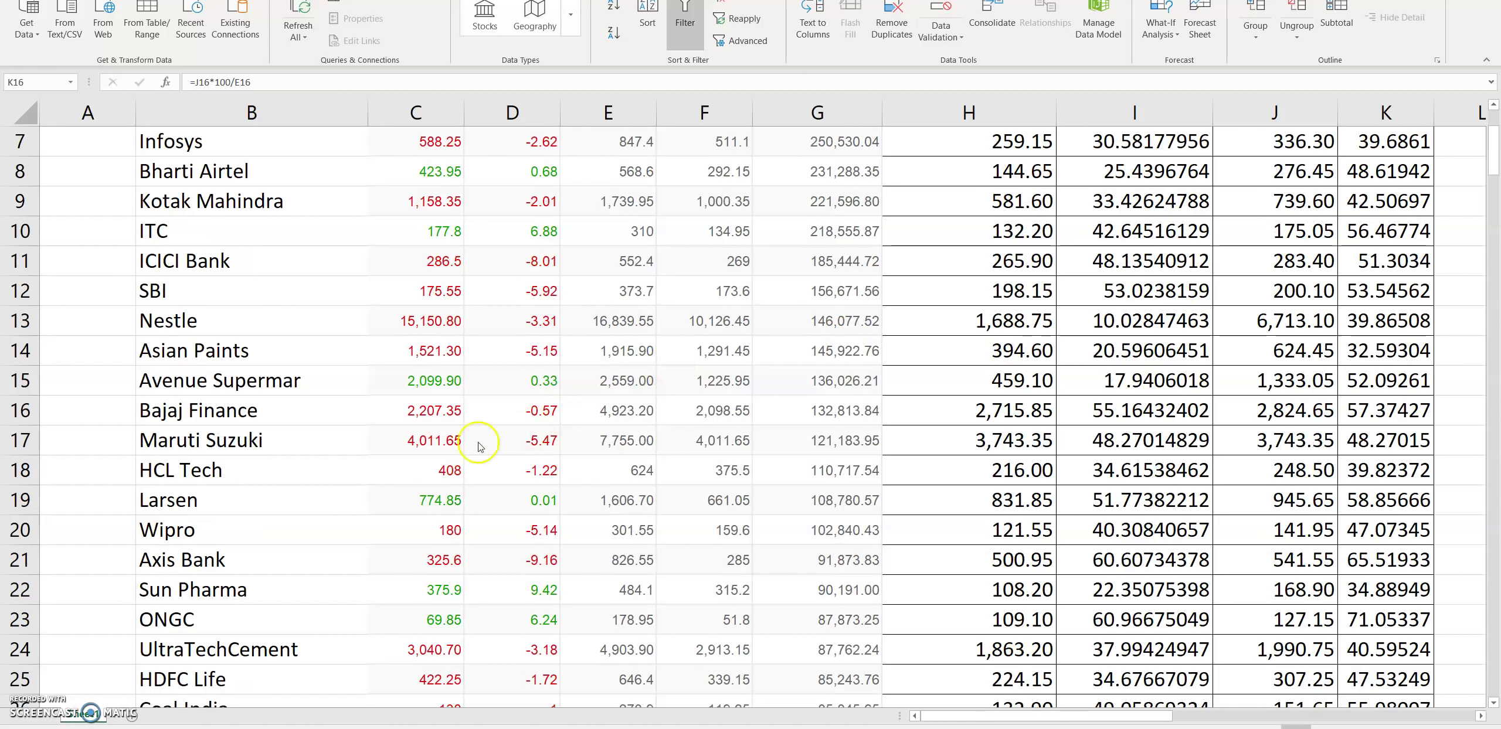
{"action": "left_click", "coordinate": [370, 446]}
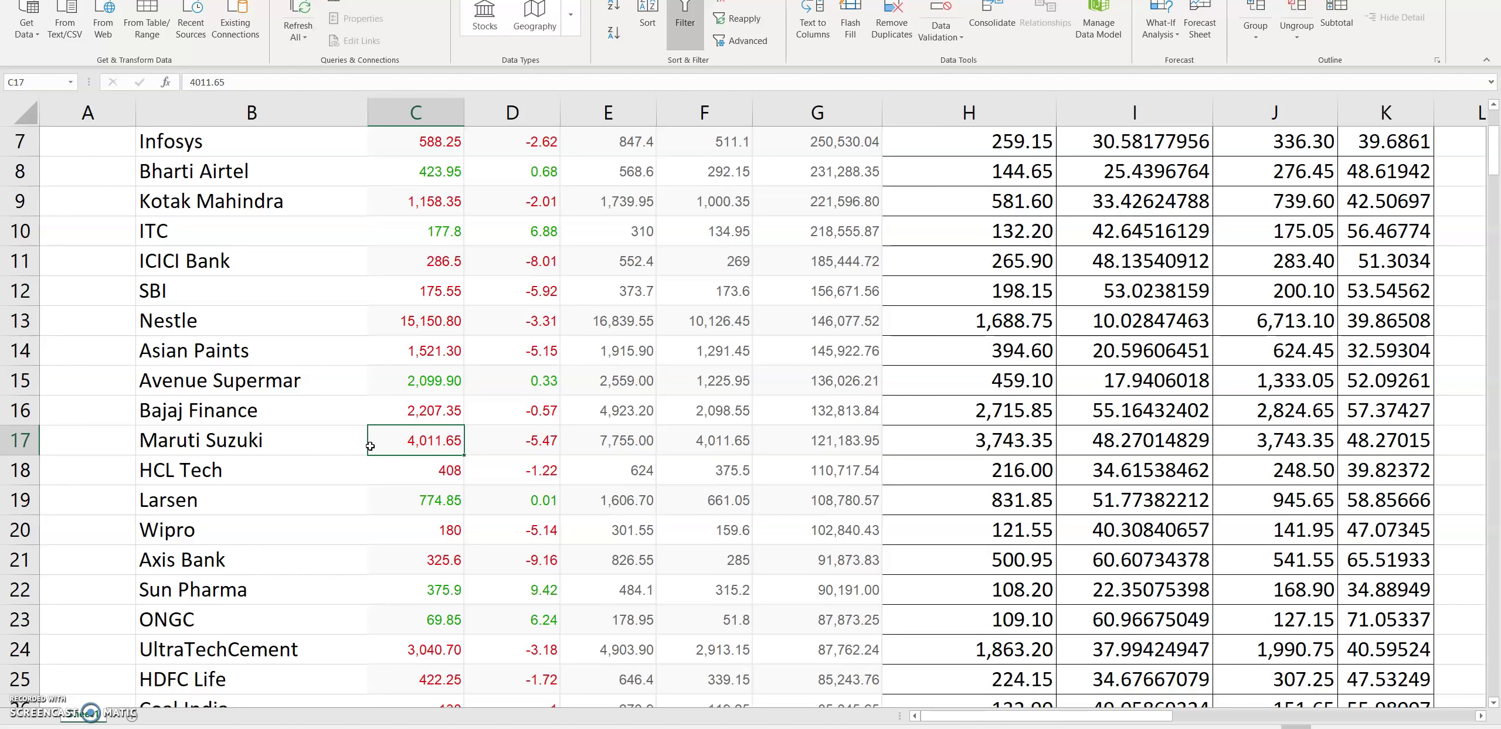
{"action": "left_click", "coordinate": [1360, 440]}
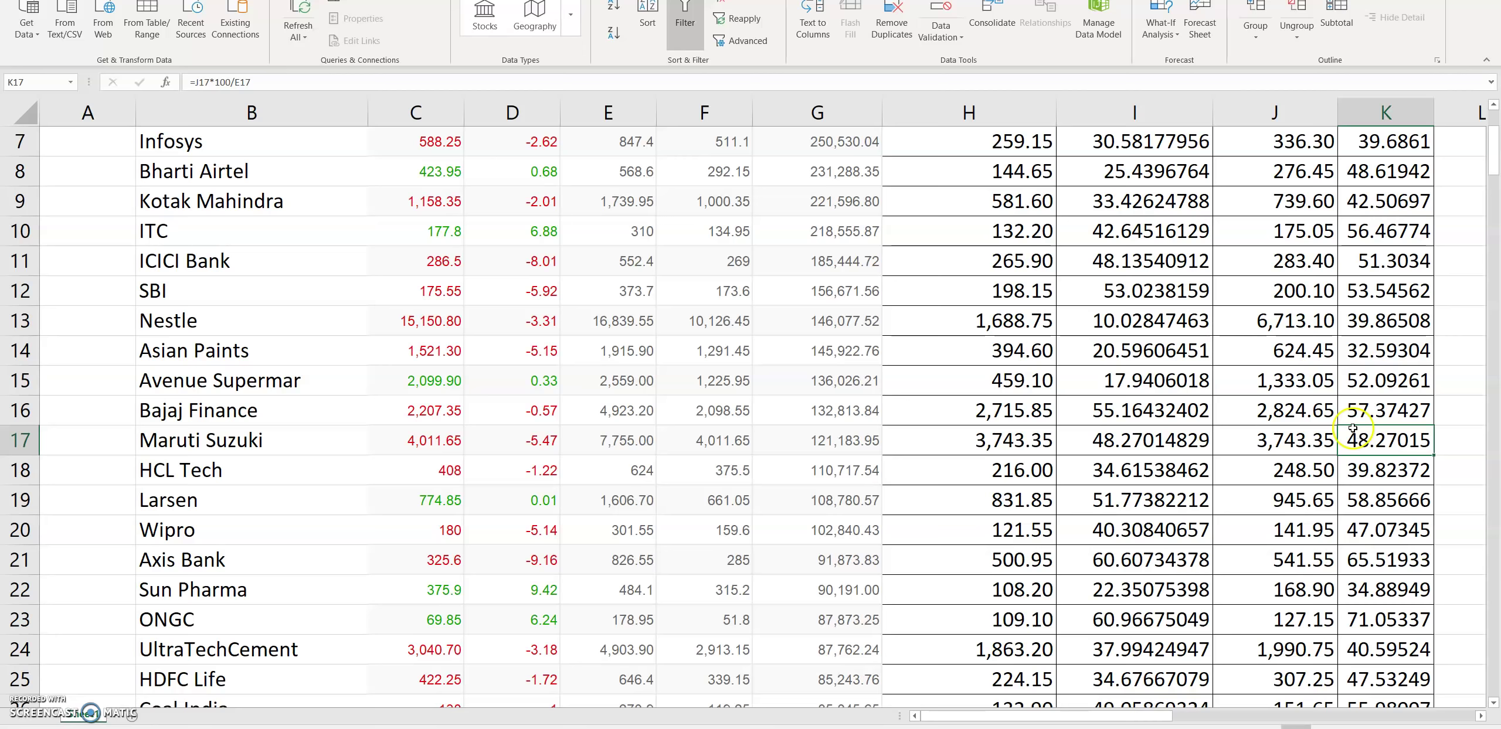
Review the companies further down the list, checking the column K percentages for HDFC Life and SBI Cards
{"action": "scroll", "coordinate": [1213, 375], "scroll_direction": "down", "scroll_amount": 1}
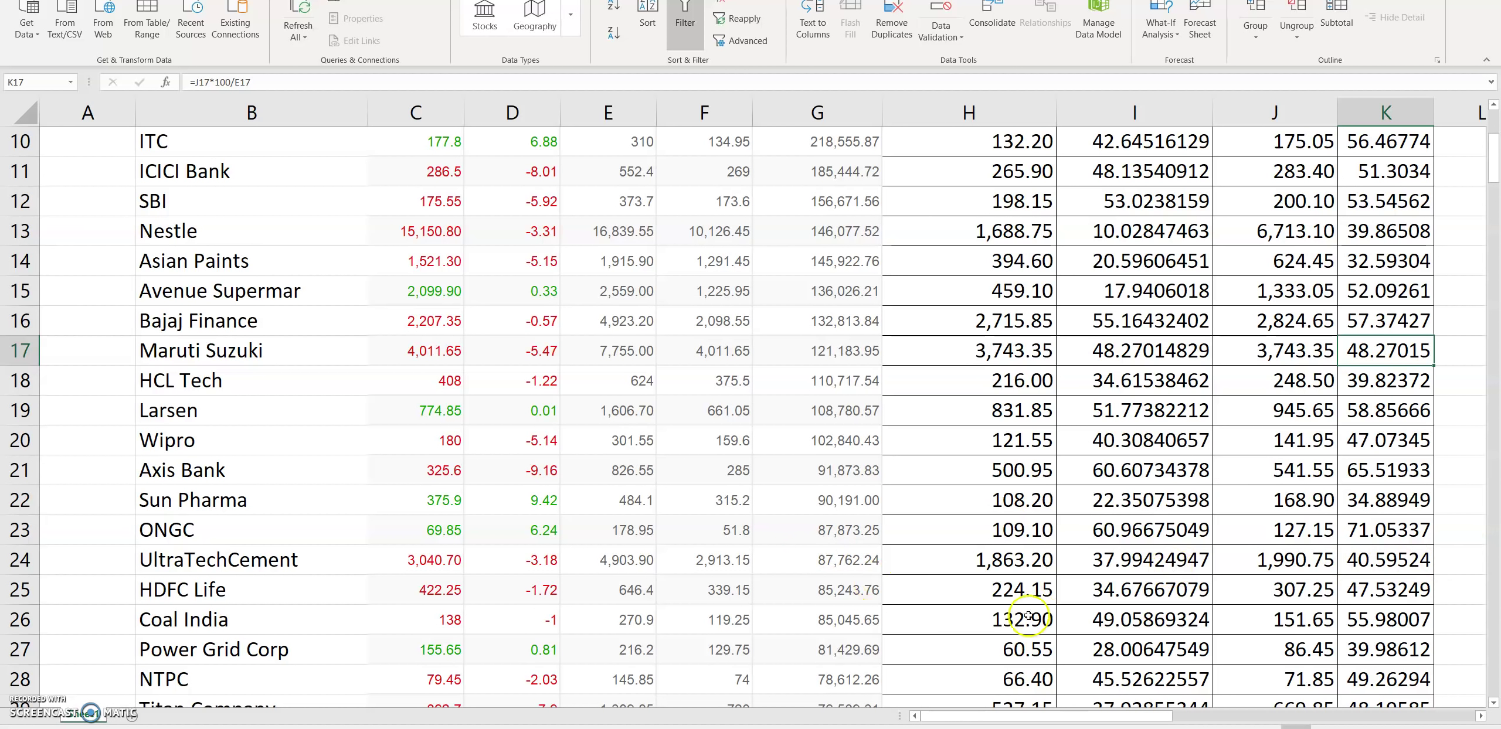
{"action": "left_click", "coordinate": [1385, 600]}
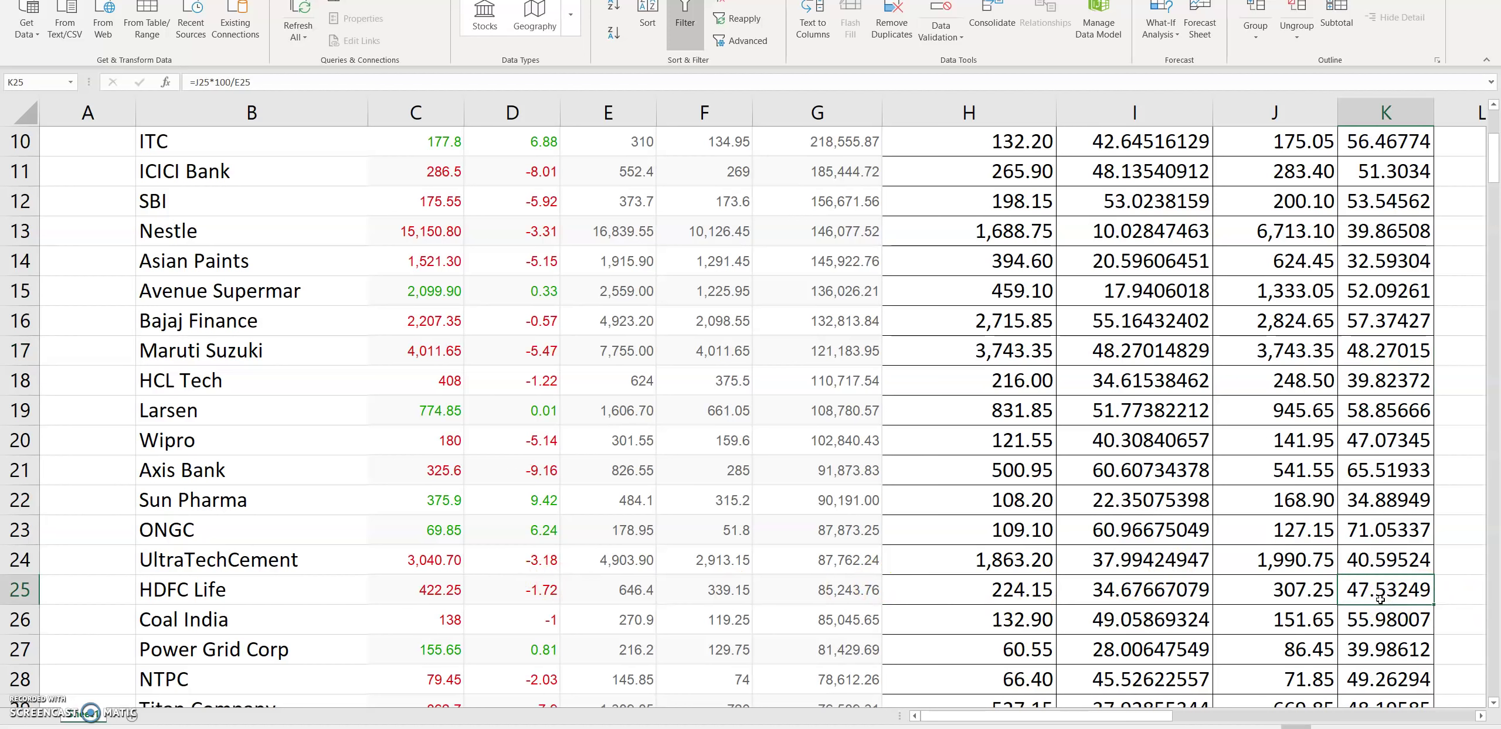
{"action": "scroll", "coordinate": [1375, 564], "scroll_direction": "down", "scroll_amount": 1}
{"action": "scroll", "coordinate": [1375, 564], "scroll_direction": "down", "scroll_amount": 2}
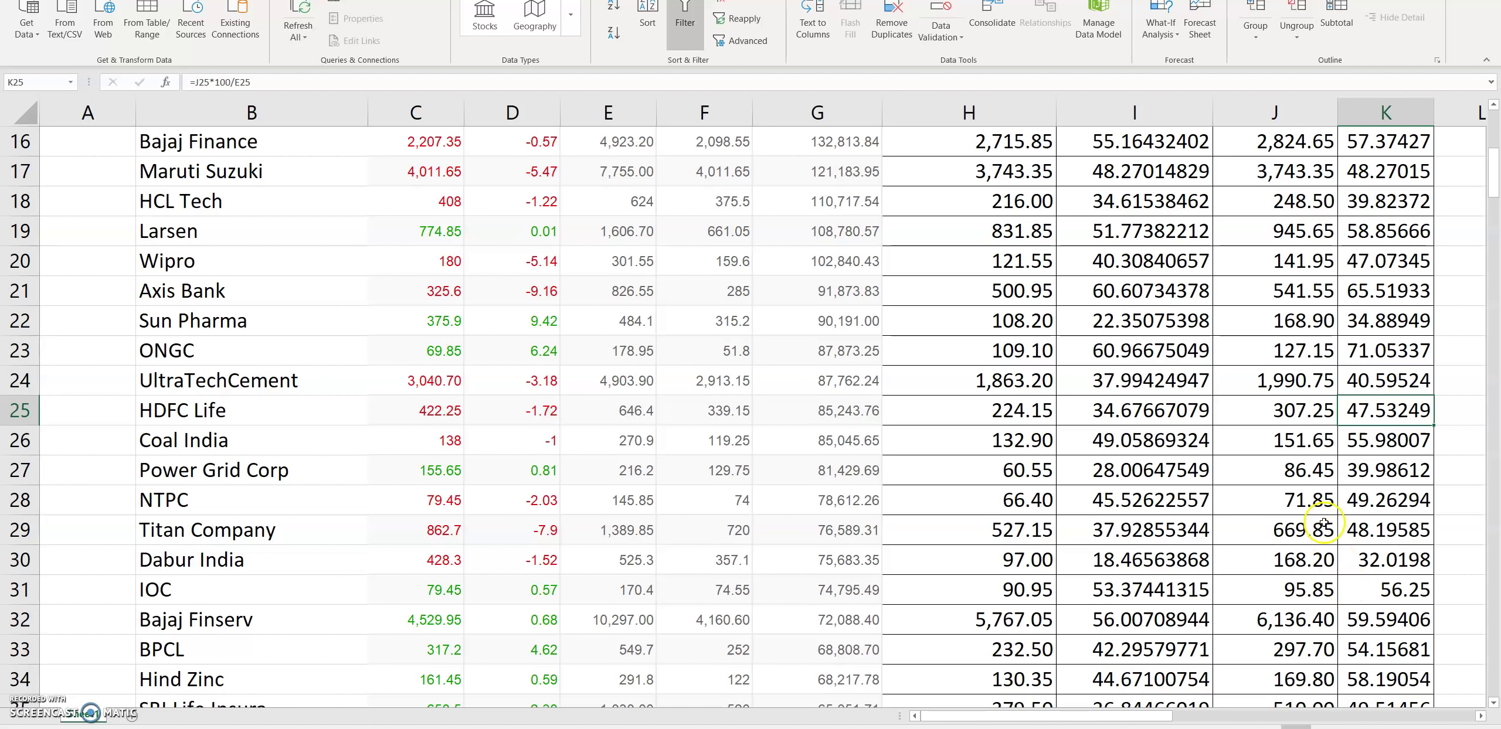
{"action": "scroll", "coordinate": [1324, 520], "scroll_direction": "down", "scroll_amount": 1}
{"action": "scroll", "coordinate": [1316, 516], "scroll_direction": "down", "scroll_amount": 1}
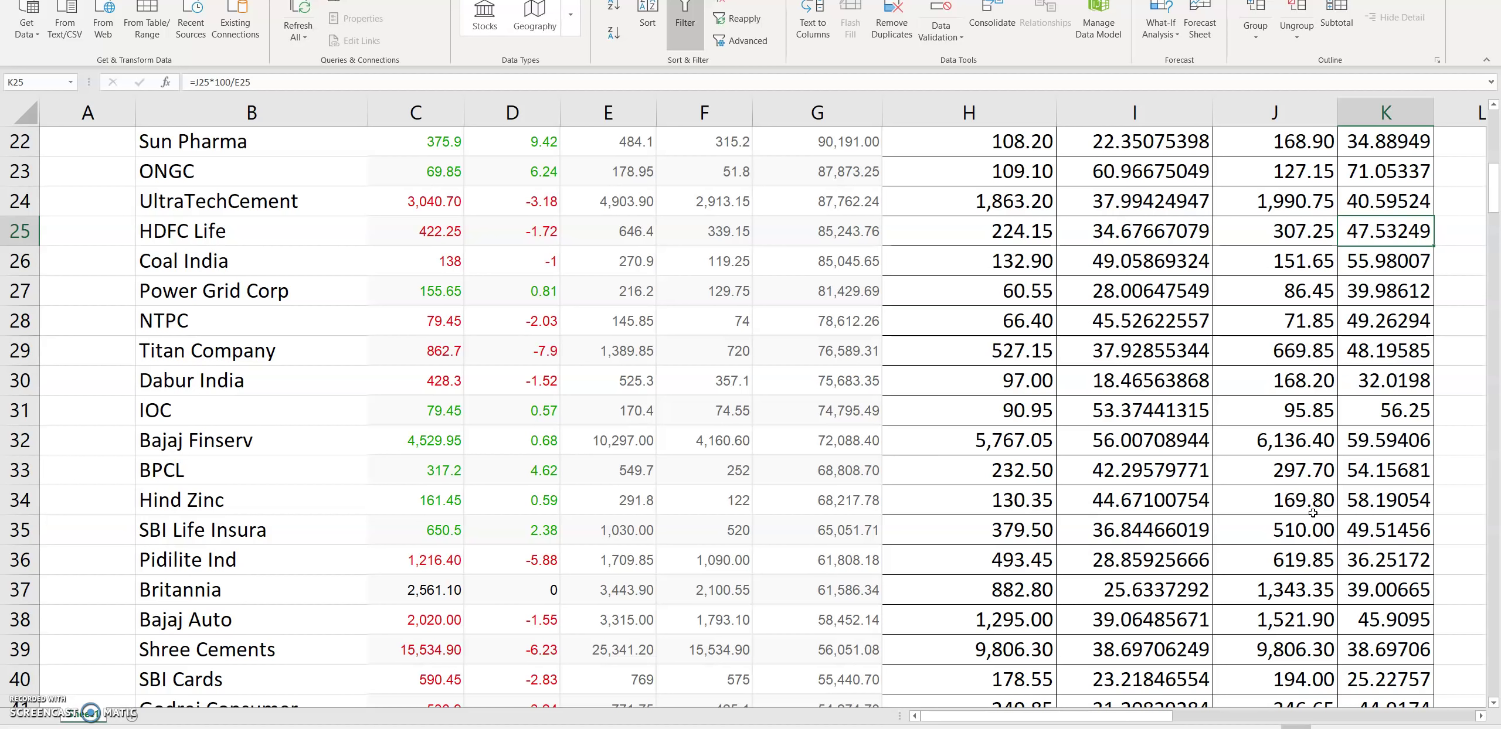
{"action": "scroll", "coordinate": [1312, 510], "scroll_direction": "down", "scroll_amount": 1}
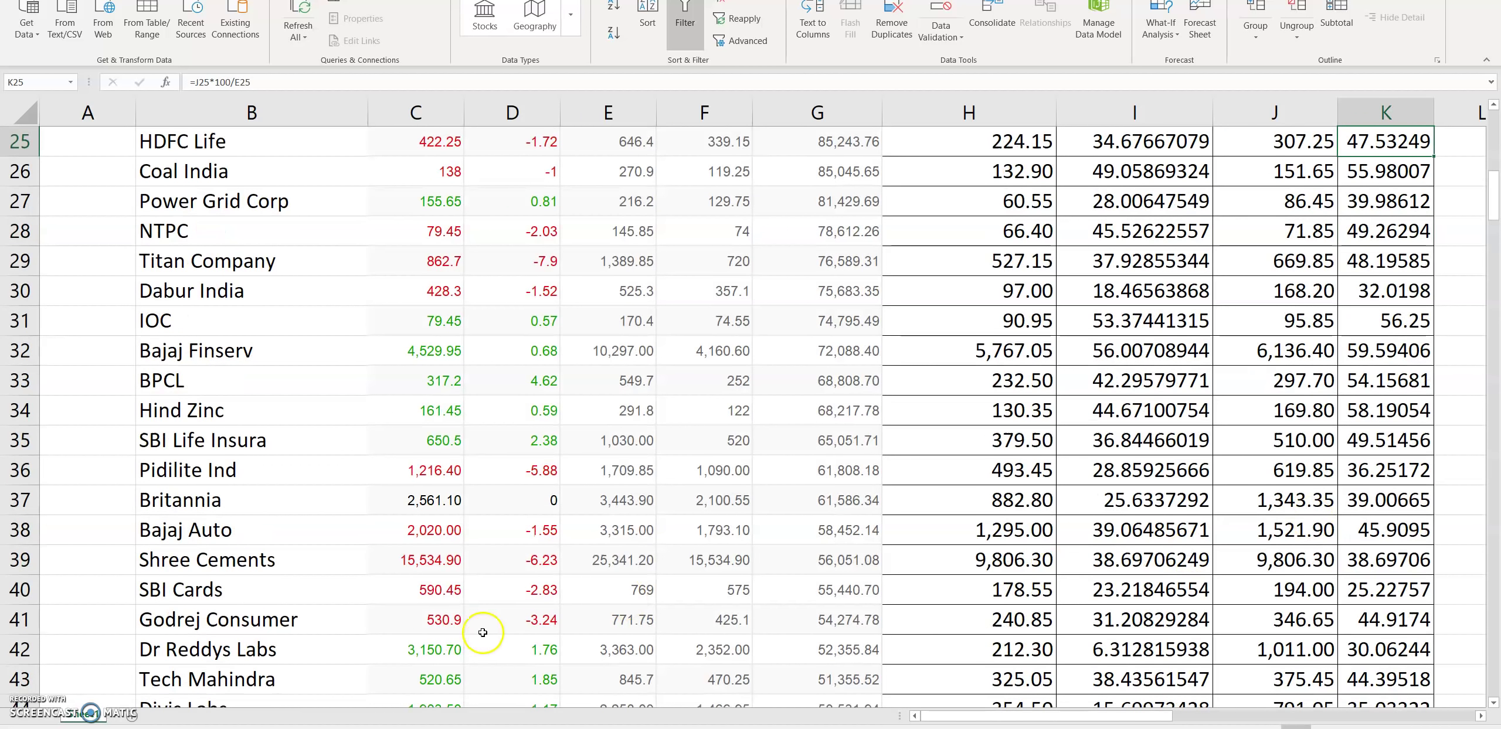
{"action": "left_click_drag", "start_coordinate": [437, 590], "coordinate": [556, 582]}
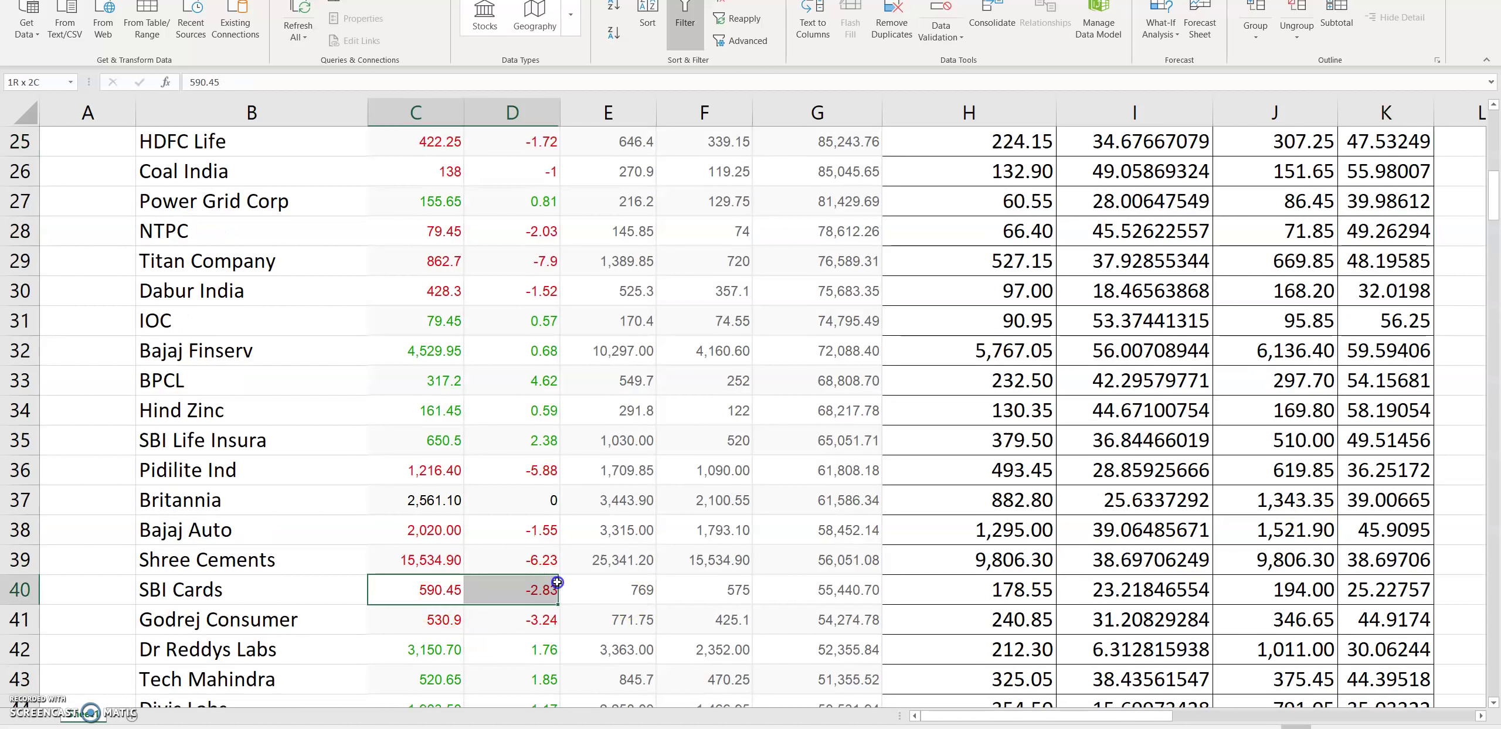
{"action": "left_click", "coordinate": [1381, 589]}
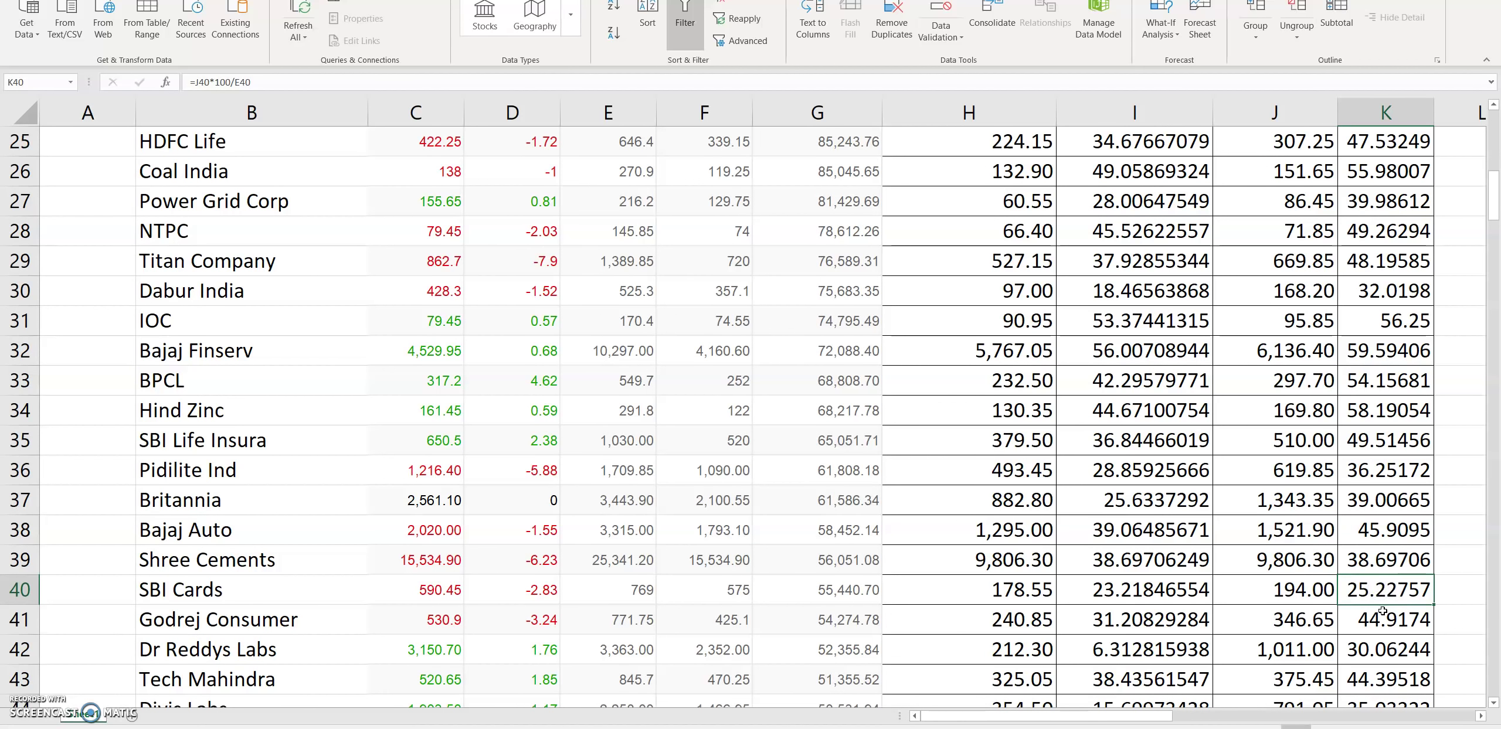
Highlight the HDFC AMC row from column K back to the company name to review its figures
{"action": "scroll", "coordinate": [1200, 511], "scroll_direction": "down", "scroll_amount": 2}
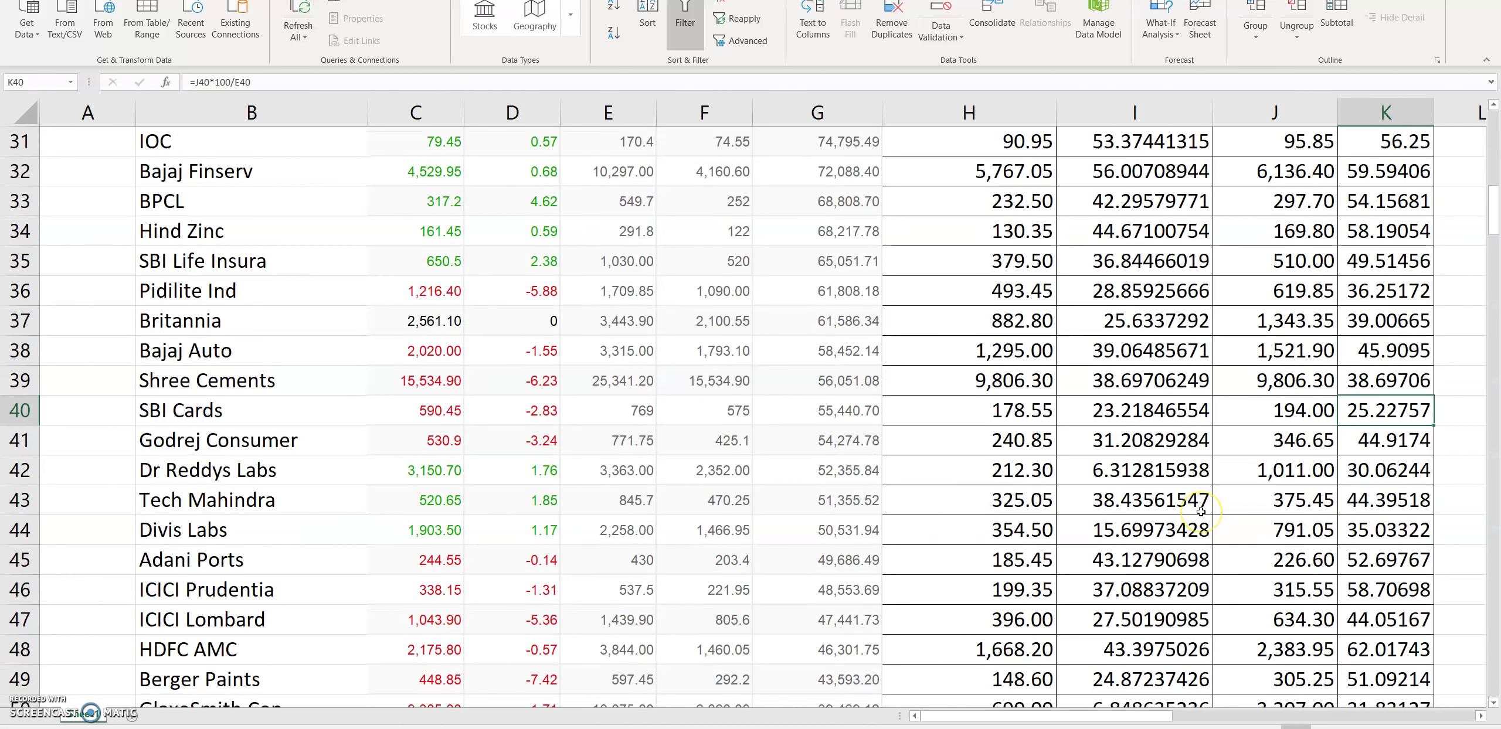
{"action": "scroll", "coordinate": [1200, 512], "scroll_direction": "down", "scroll_amount": 2}
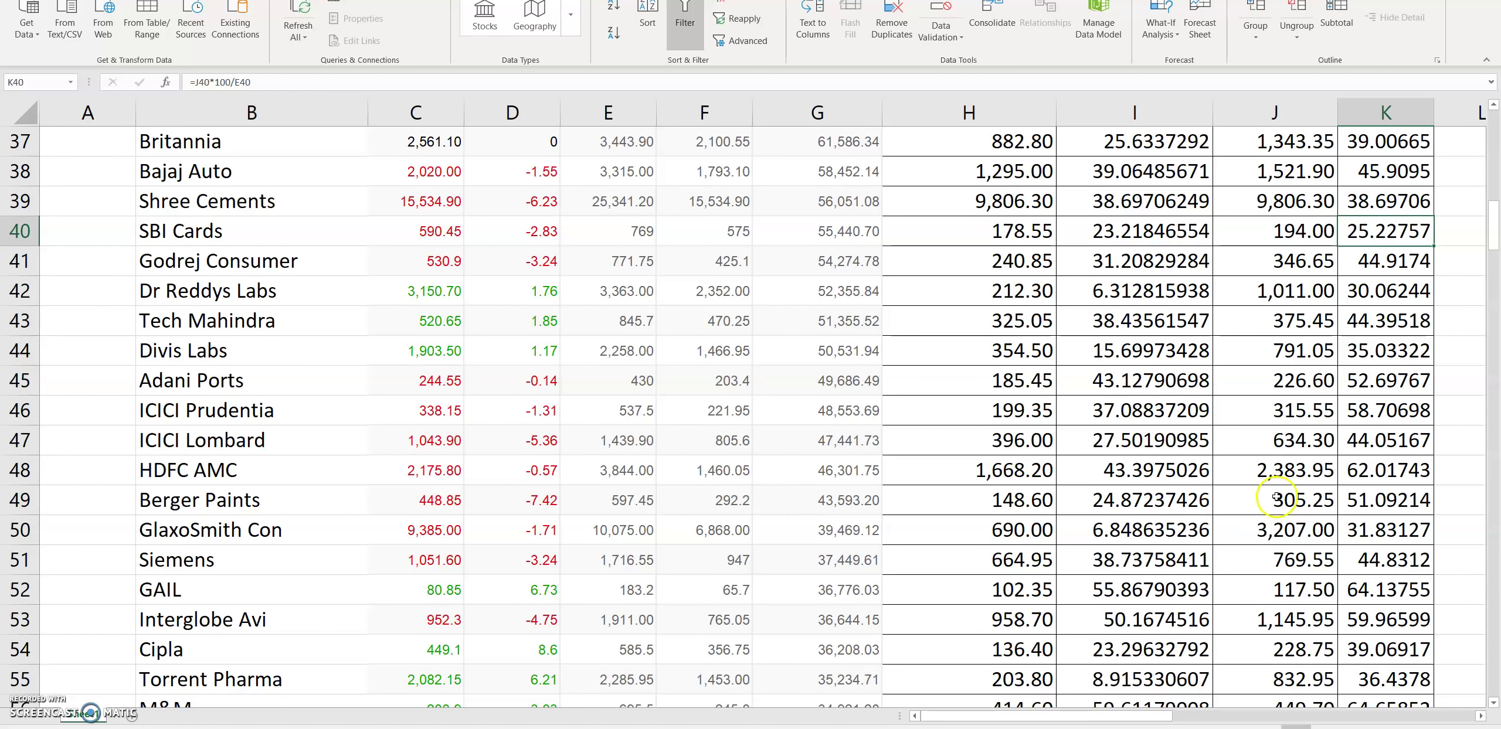
{"action": "left_click_drag", "start_coordinate": [1366, 472], "coordinate": [219, 470]}
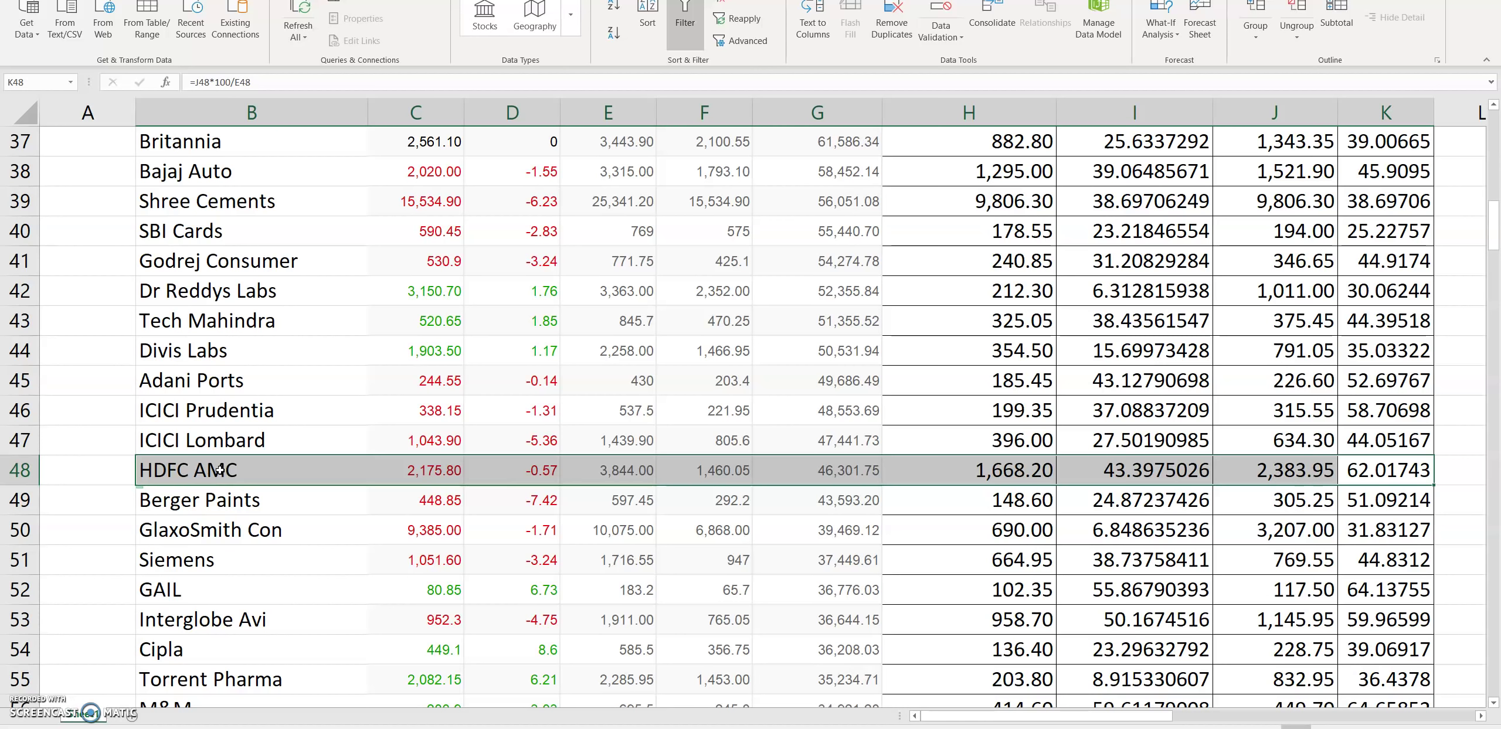
{"action": "scroll", "coordinate": [254, 479], "scroll_direction": "up", "scroll_amount": 2}
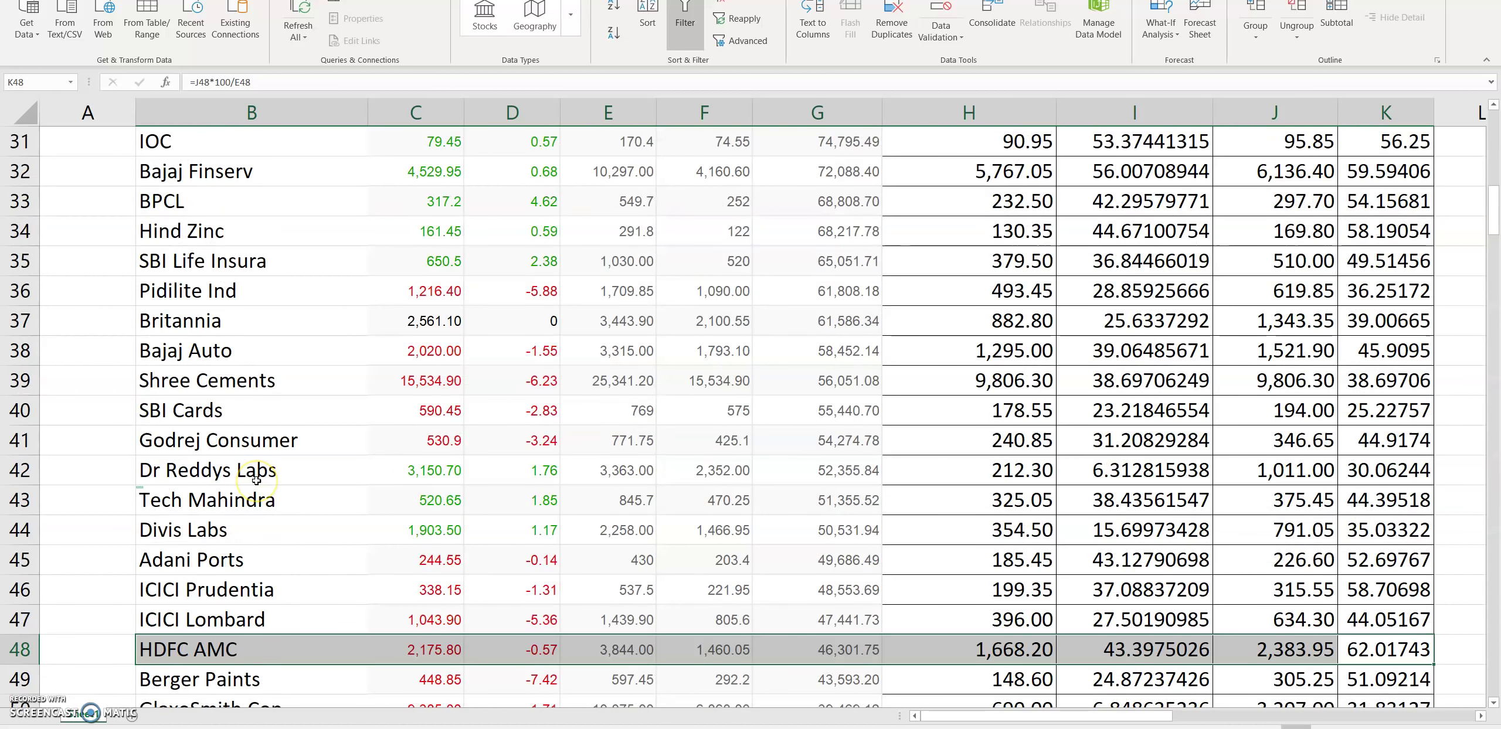